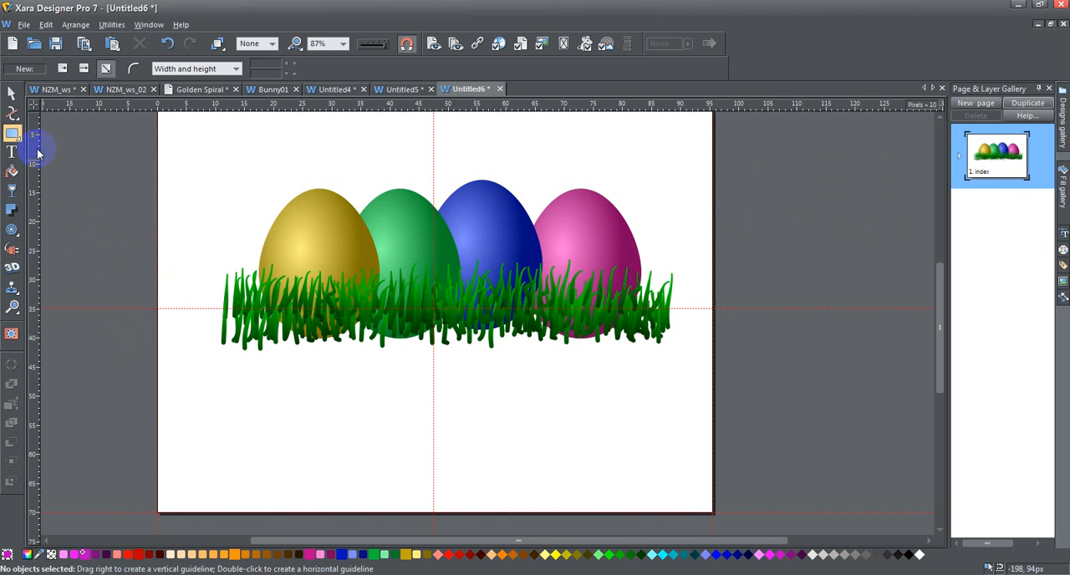
# Draw a rectangle about 979 × 307 px downward from the horizontal guideline over the lower grass and convert it to an editable shape
pyautogui.moveTo(9, 136)
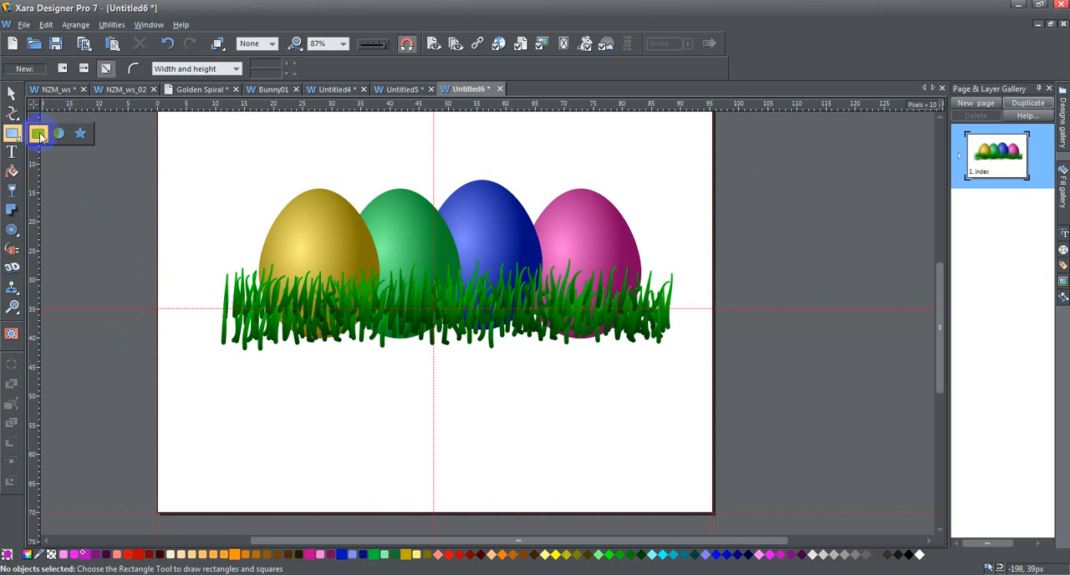
pyautogui.click(39, 134)
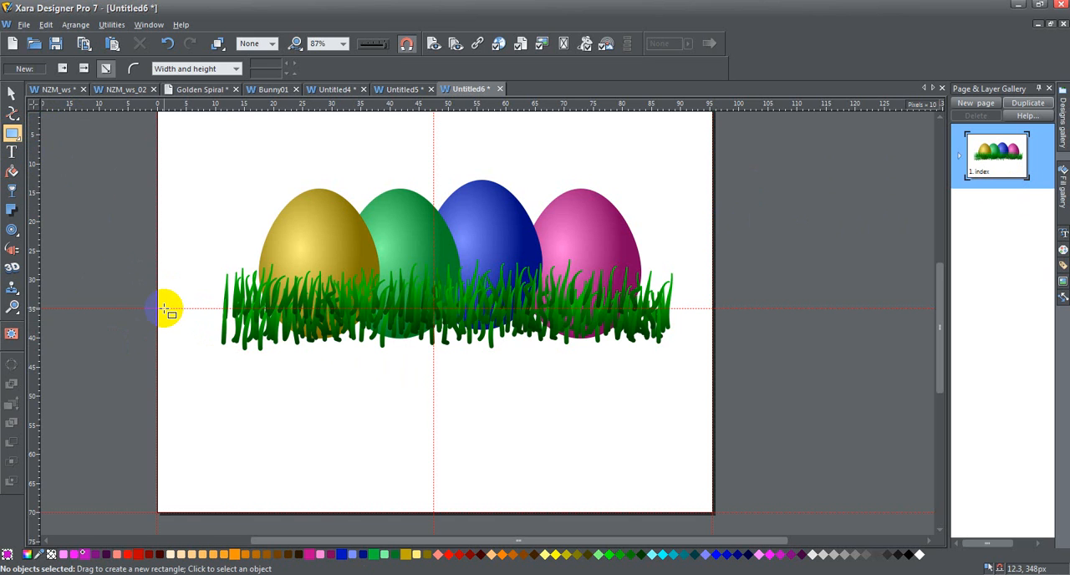
pyautogui.moveTo(164, 308); pyautogui.dragTo(733, 494)
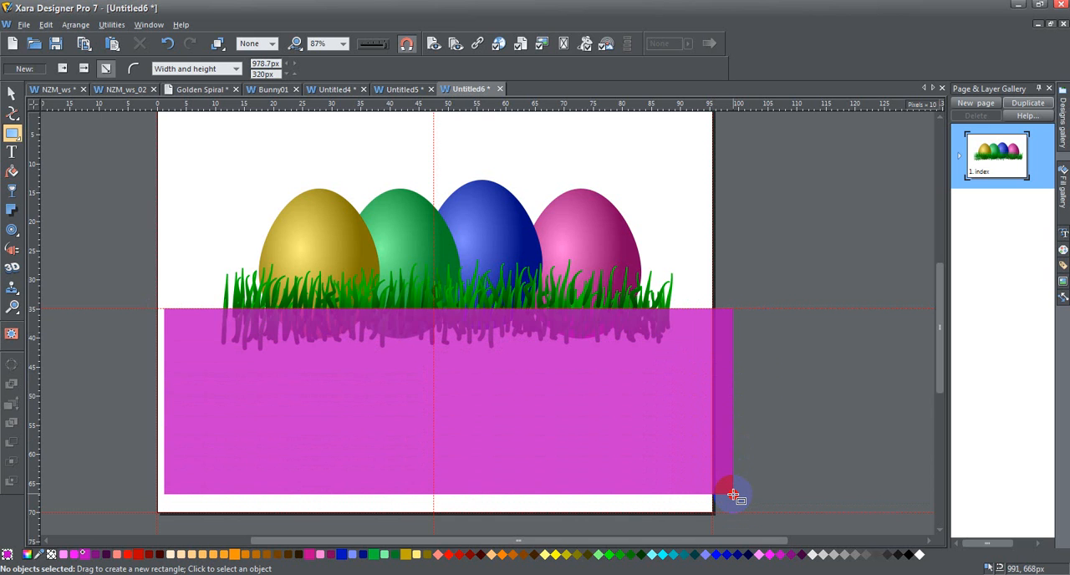
pyautogui.moveTo(733, 495); pyautogui.dragTo(733, 487)
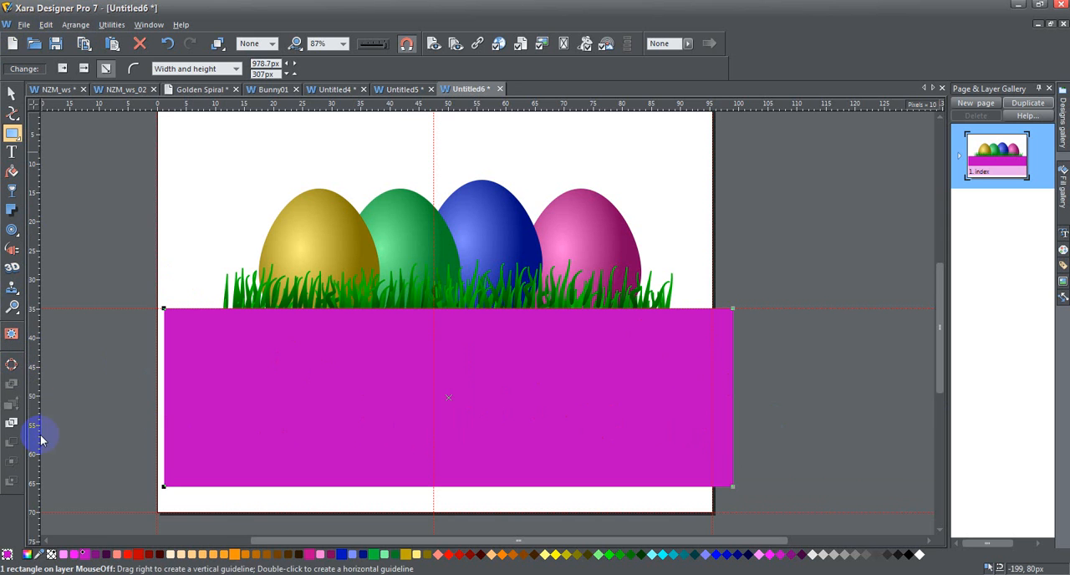
pyautogui.click(12, 365)
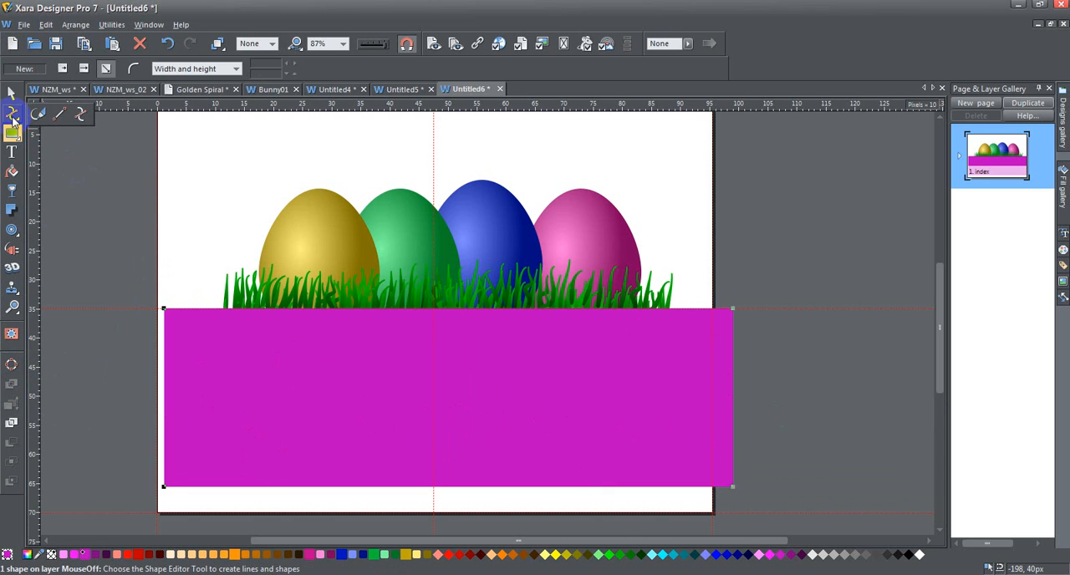
# Move the basket shape's lower-left corner point horizontally inward by 120 px to X 132.3 px
pyautogui.click(12, 117)
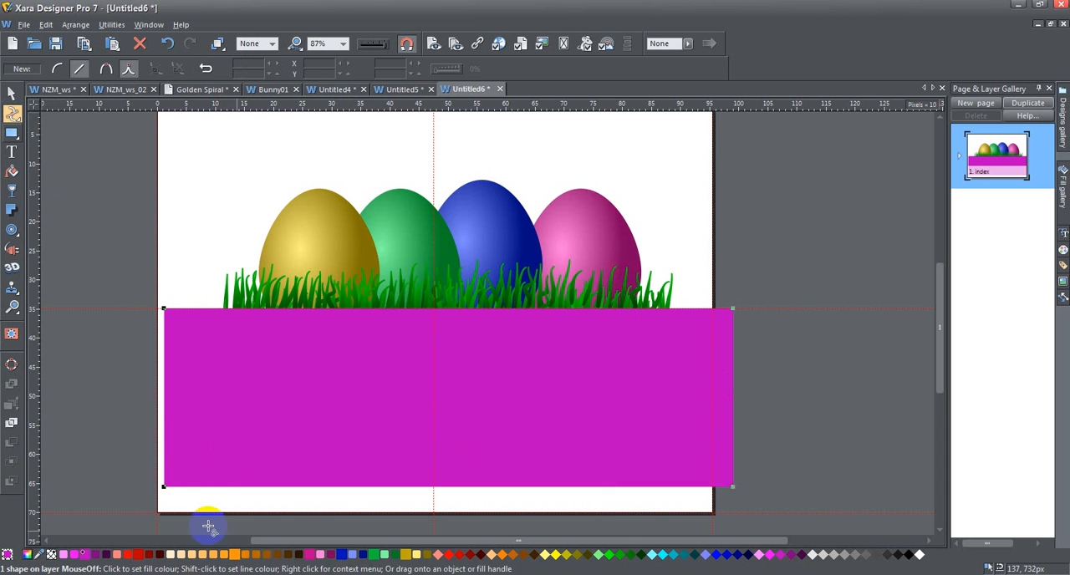
pyautogui.click(164, 486)
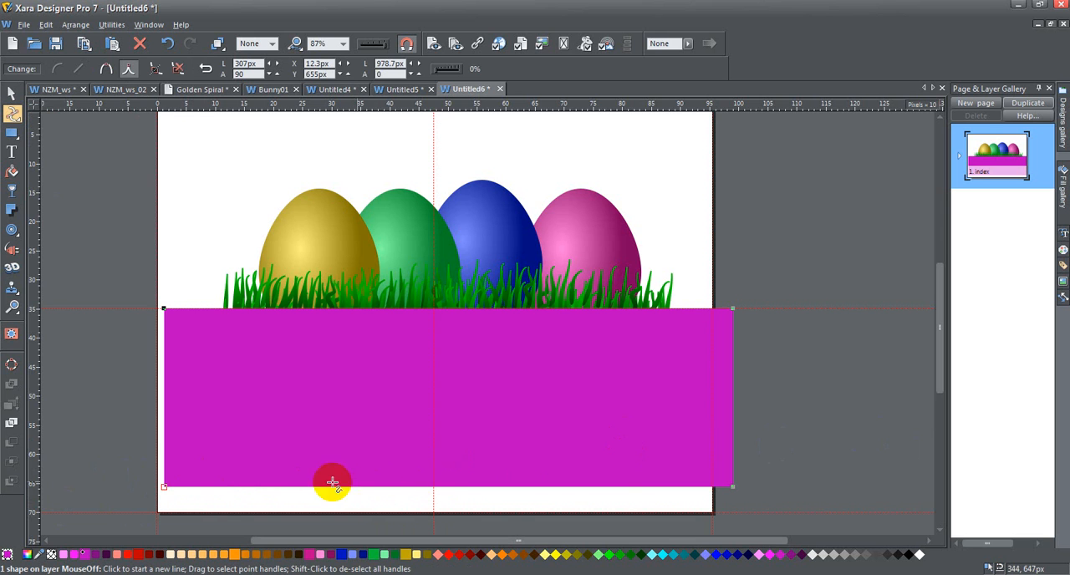
pyautogui.click(165, 486)
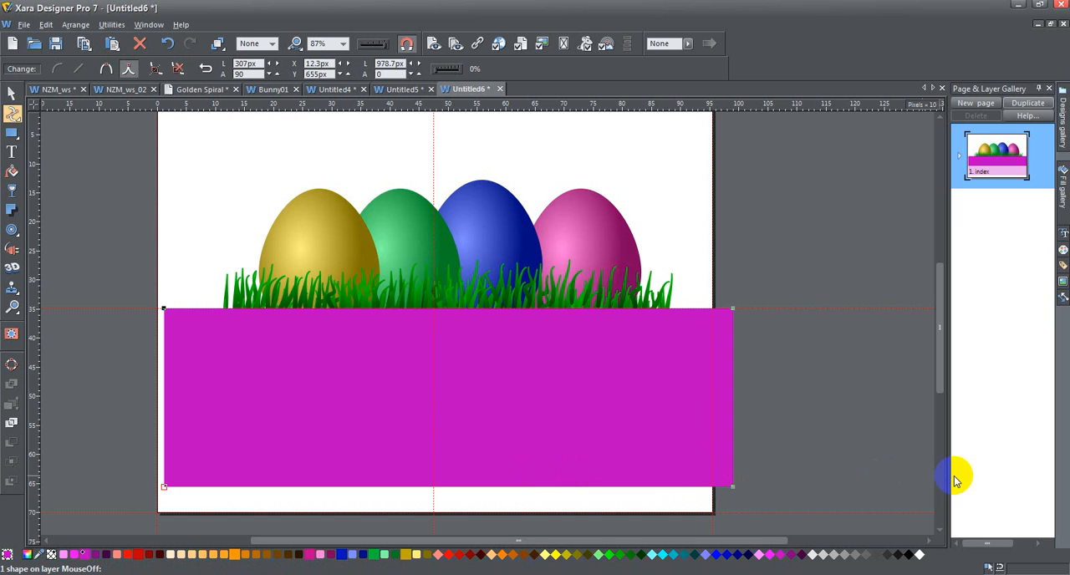
pyautogui.press('Right')
pyautogui.press('Right')
pyautogui.press('Right')
pyautogui.press('Right')
pyautogui.press('Right')
pyautogui.press('Right')
pyautogui.press('Right')
pyautogui.press('Right')
pyautogui.press('Right')
pyautogui.press('Right')
pyautogui.press('Right')
pyautogui.press('Right')
pyautogui.press('Right')
pyautogui.press('Right')
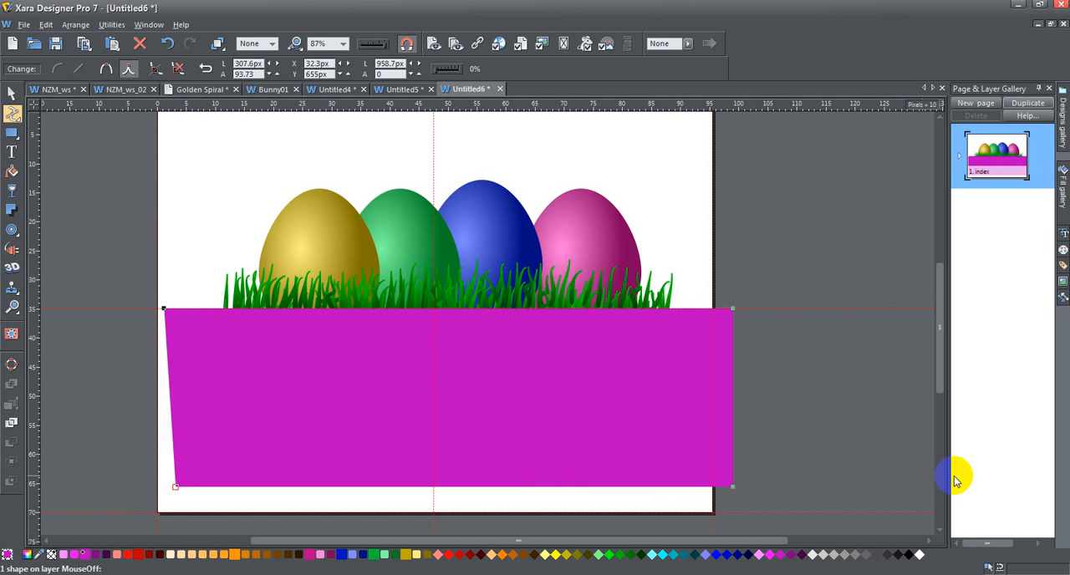
pyautogui.press('Right')
pyautogui.press('Right')
pyautogui.press('Right')
pyautogui.press('Right')
pyautogui.press('Right')
pyautogui.press('Right')
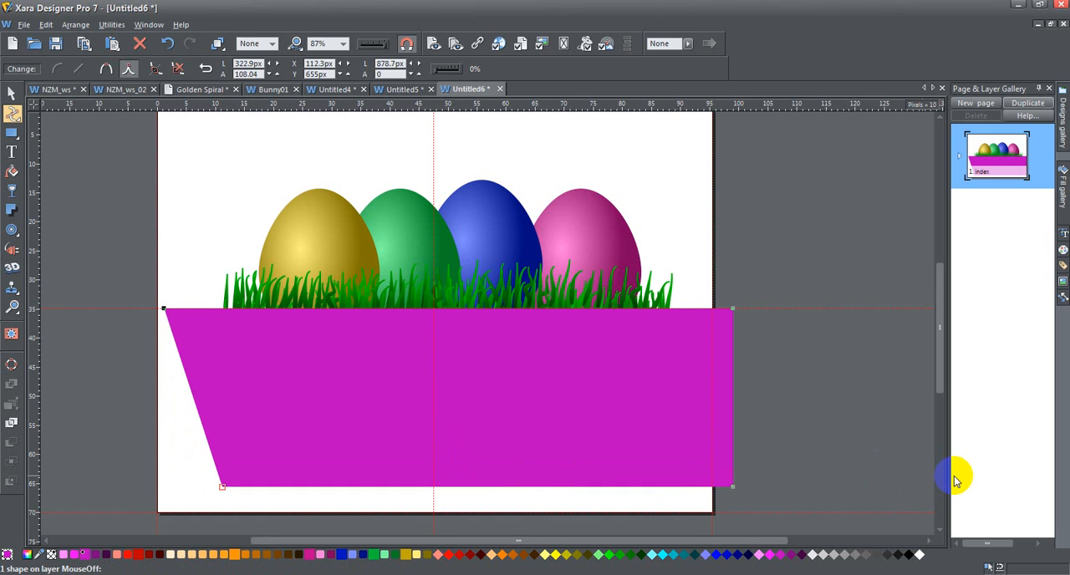
pyautogui.press('Right')
pyautogui.press('Right')
pyautogui.press('Right')
pyautogui.press('Right')
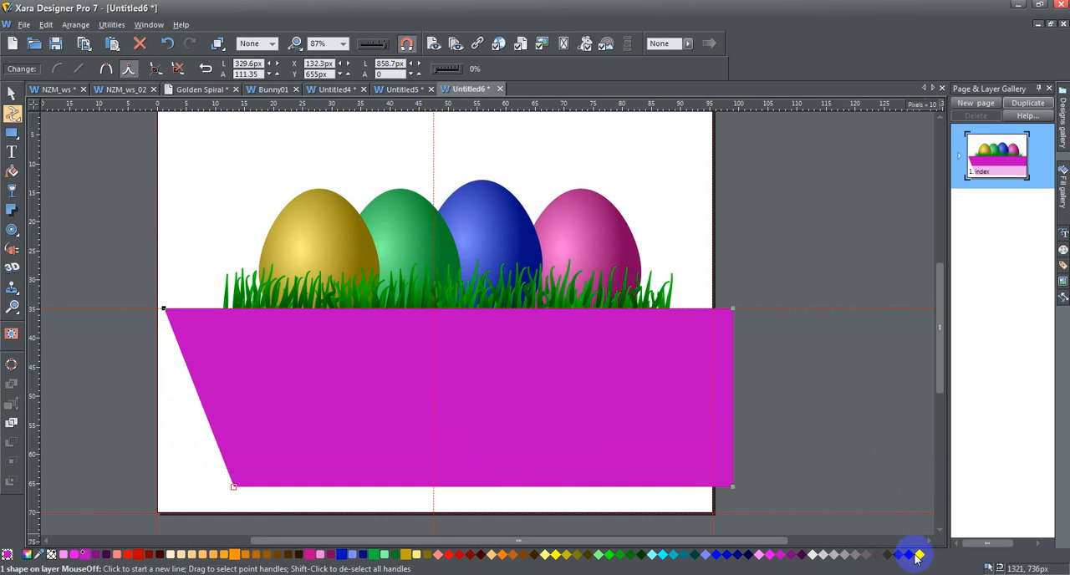
# Move the basket shape's lower-right corner point horizontally inward by 120 px to X 871 px
pyautogui.click(733, 486)
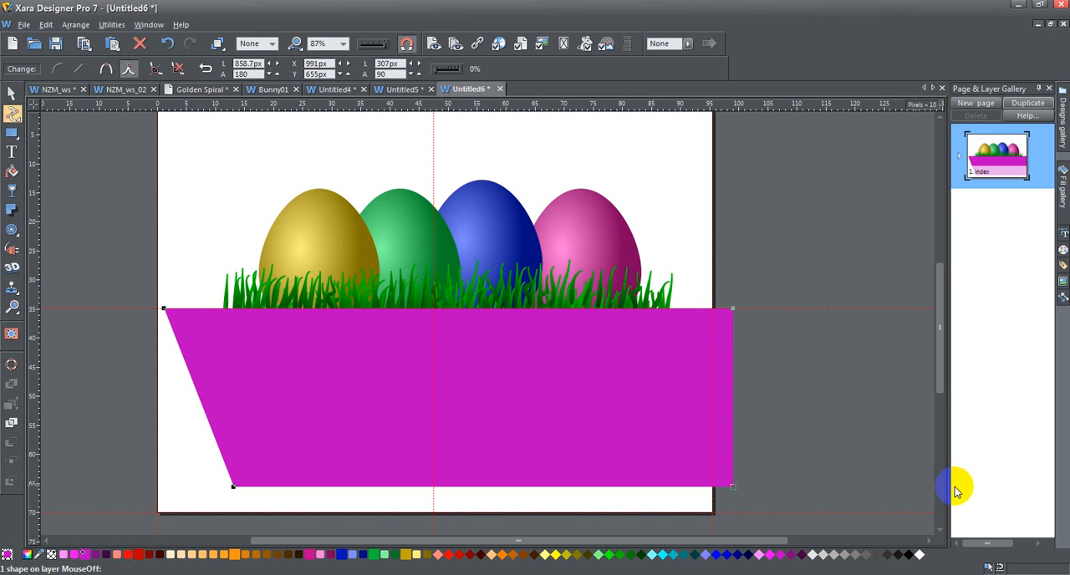
pyautogui.press('Left')
pyautogui.press('Left')
pyautogui.press('Left')
pyautogui.press('Left')
pyautogui.press('Left')
pyautogui.press('Left')
pyautogui.press('Left')
pyautogui.press('Left')
pyautogui.press('Left')
pyautogui.press('Left')
pyautogui.press('Left')
pyautogui.press('Left')
pyautogui.press('Left')
pyautogui.press('Left')
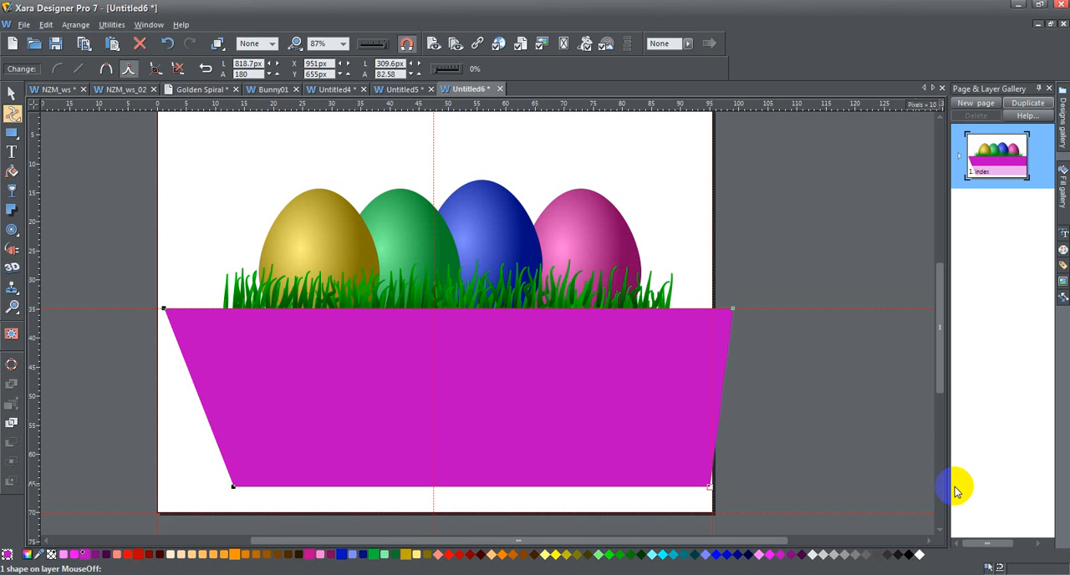
pyautogui.press('Left')
pyautogui.press('Left')
pyautogui.press('Left')
pyautogui.press('Left')
pyautogui.press('Left')
pyautogui.press('Left')
pyautogui.press('Left')
pyautogui.press('Left')
pyautogui.press('Left')
pyautogui.press('Left')
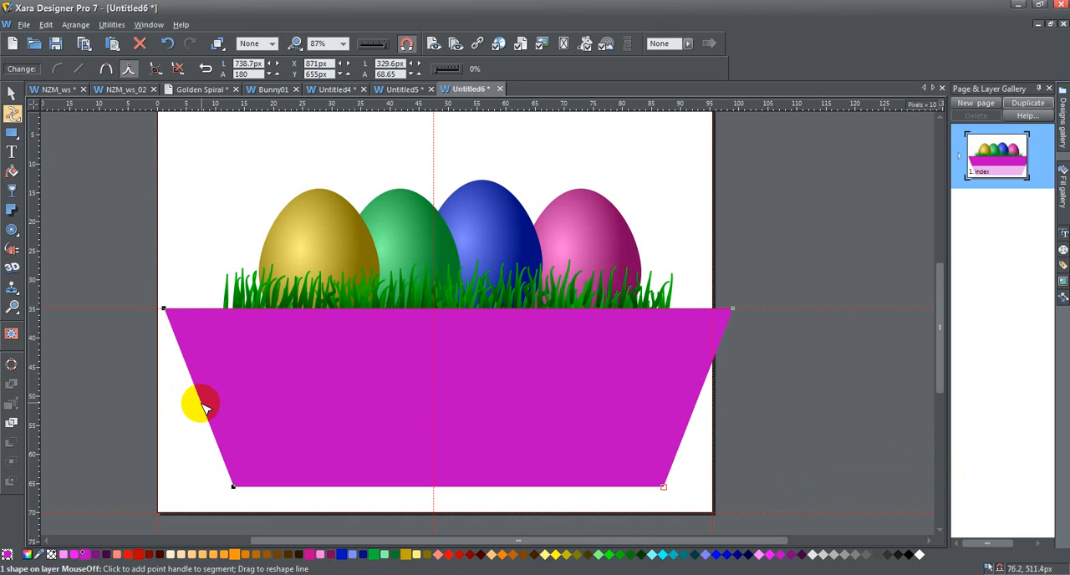
# Bend both slanted sides of the basket shape inward into matching concave curves
pyautogui.moveTo(204, 405); pyautogui.dragTo(217, 406)
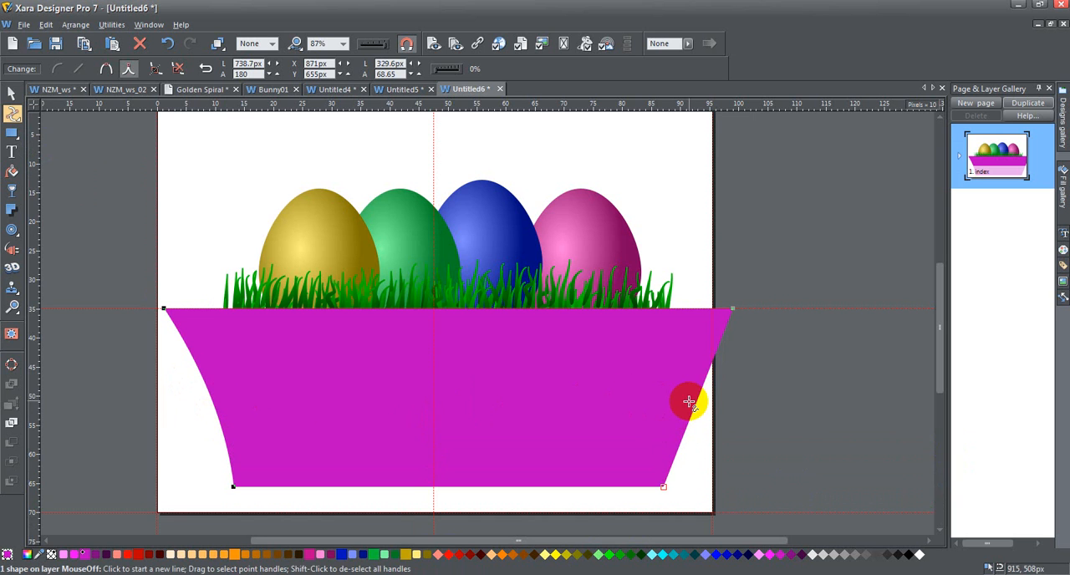
pyautogui.moveTo(697, 409); pyautogui.dragTo(680, 407)
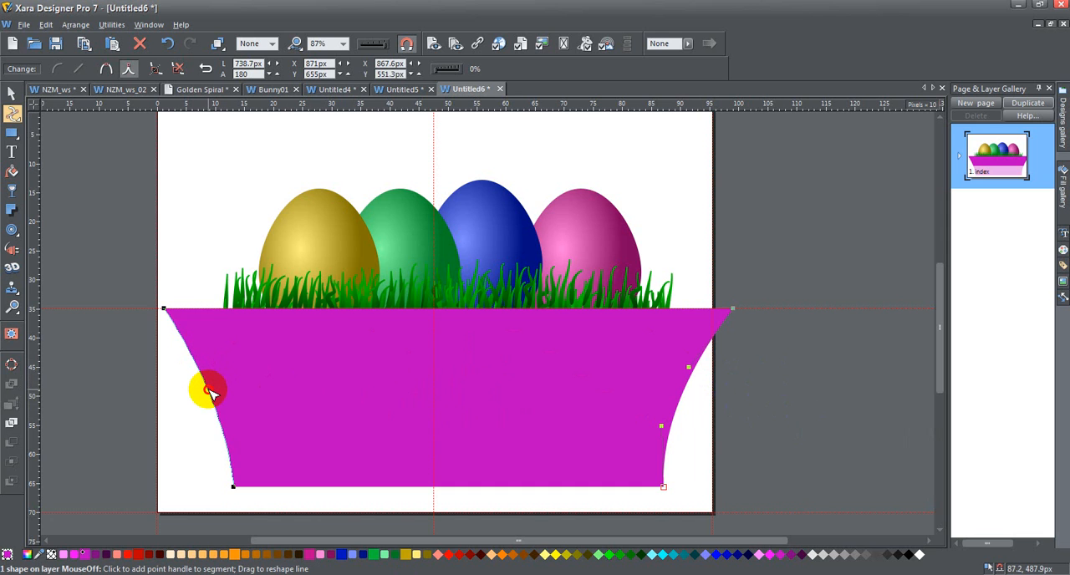
pyautogui.moveTo(210, 392); pyautogui.dragTo(211, 389)
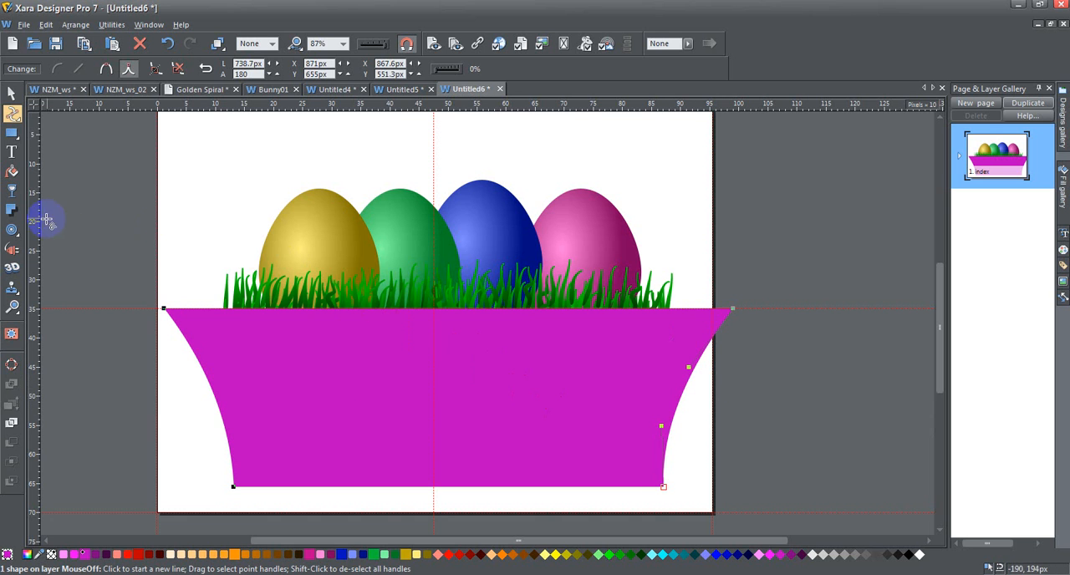
# Draw a rim rectangle about 991 × 63 px across the basket's upper edge and fill it with light pink
pyautogui.click(11, 134)
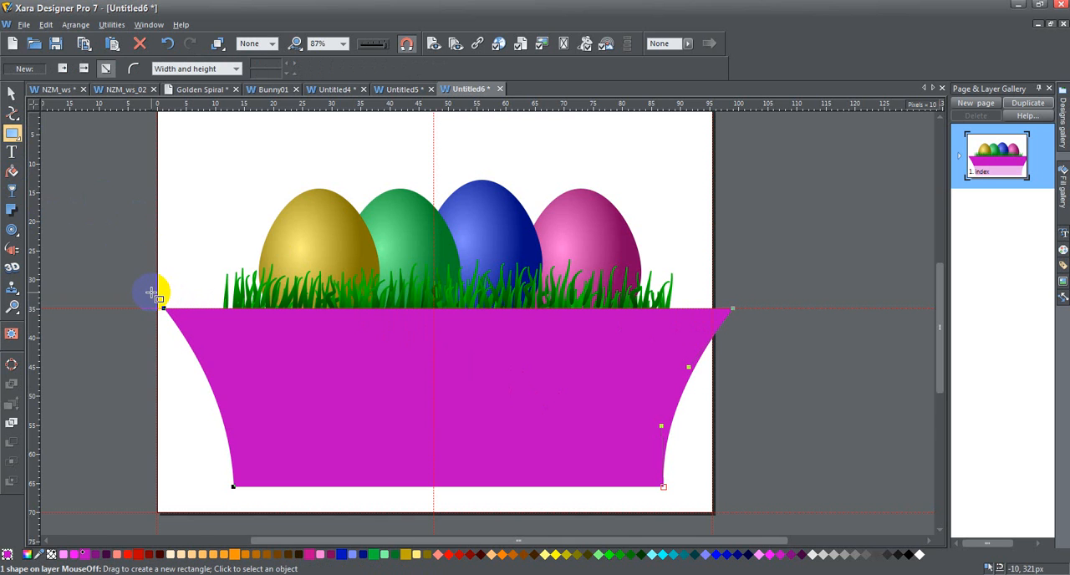
pyautogui.moveTo(161, 290); pyautogui.dragTo(736, 325)
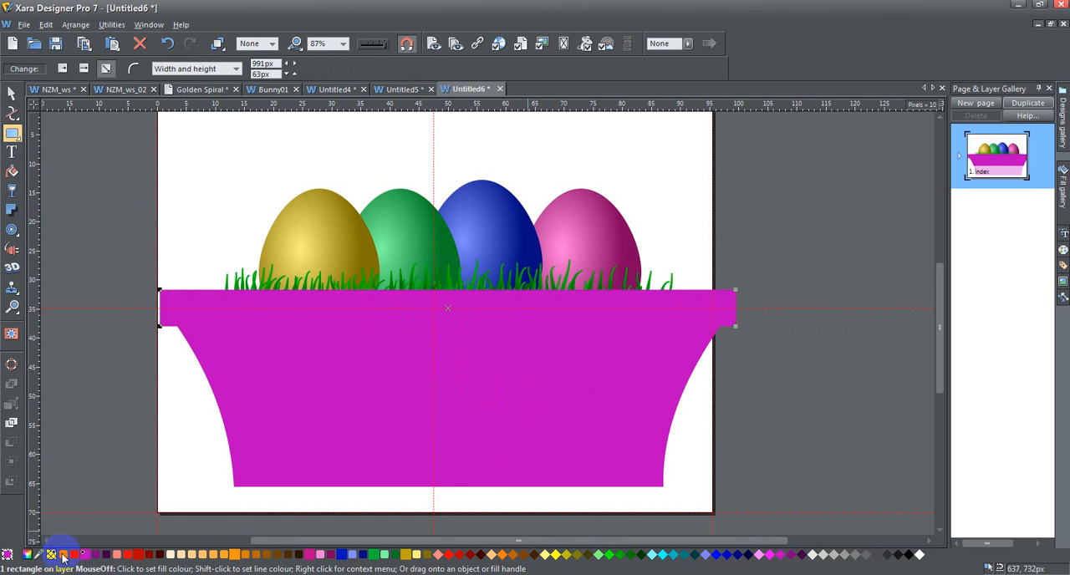
pyautogui.click(62, 554)
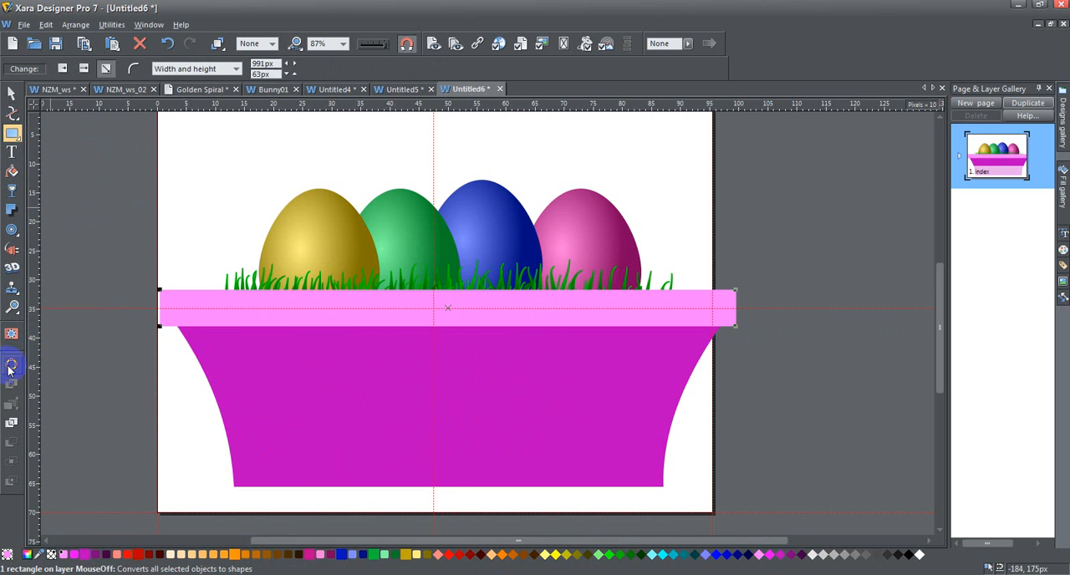
# Convert the rim to an editable shape and curve its lower and upper edges slightly downward at the centre
pyautogui.click(233, 361)
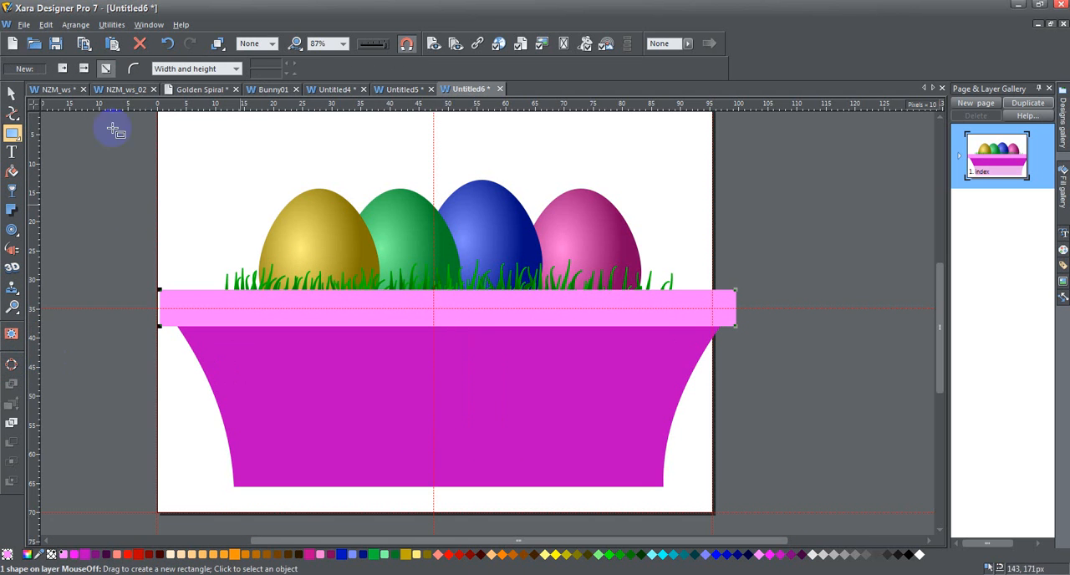
pyautogui.press('F4')
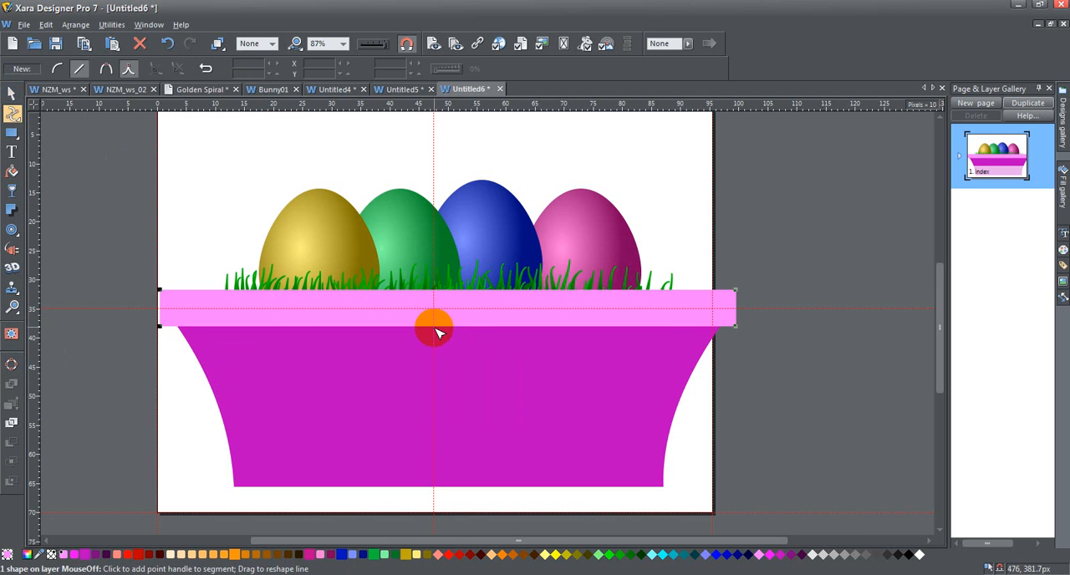
pyautogui.moveTo(433, 331); pyautogui.dragTo(432, 337)
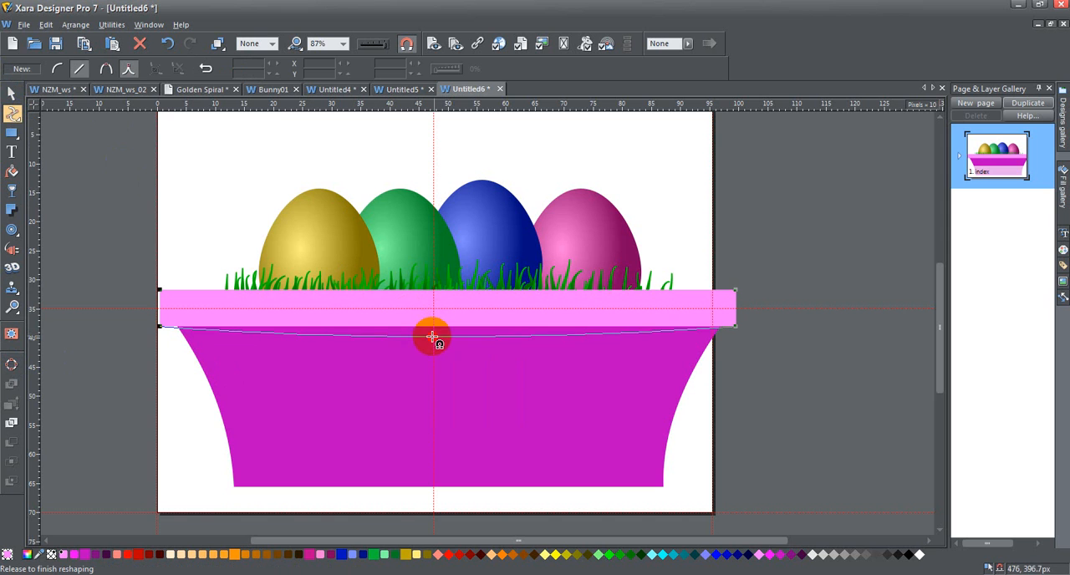
pyautogui.moveTo(435, 295); pyautogui.dragTo(432, 301)
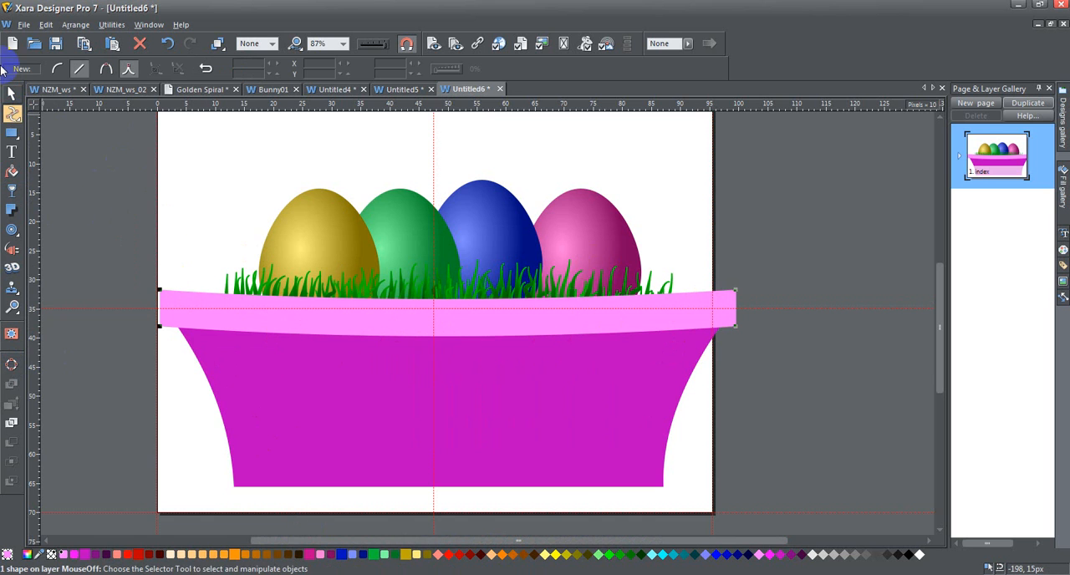
# Draw a light pink base rectangle about 757 × 45 px across the basket's lower edge
pyautogui.moveTo(12, 134)
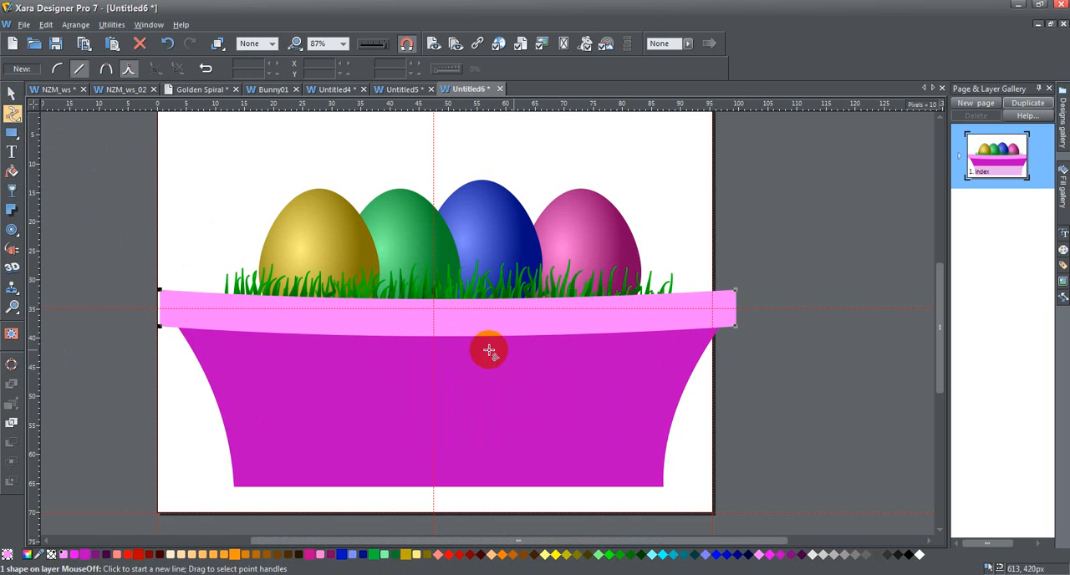
pyautogui.click(12, 135)
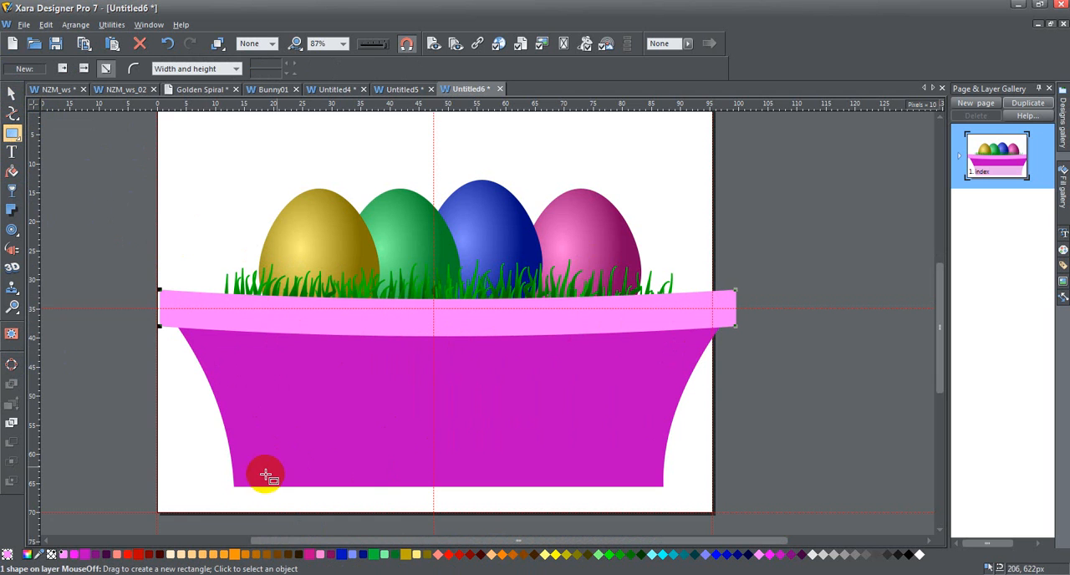
pyautogui.moveTo(227, 478); pyautogui.dragTo(668, 504)
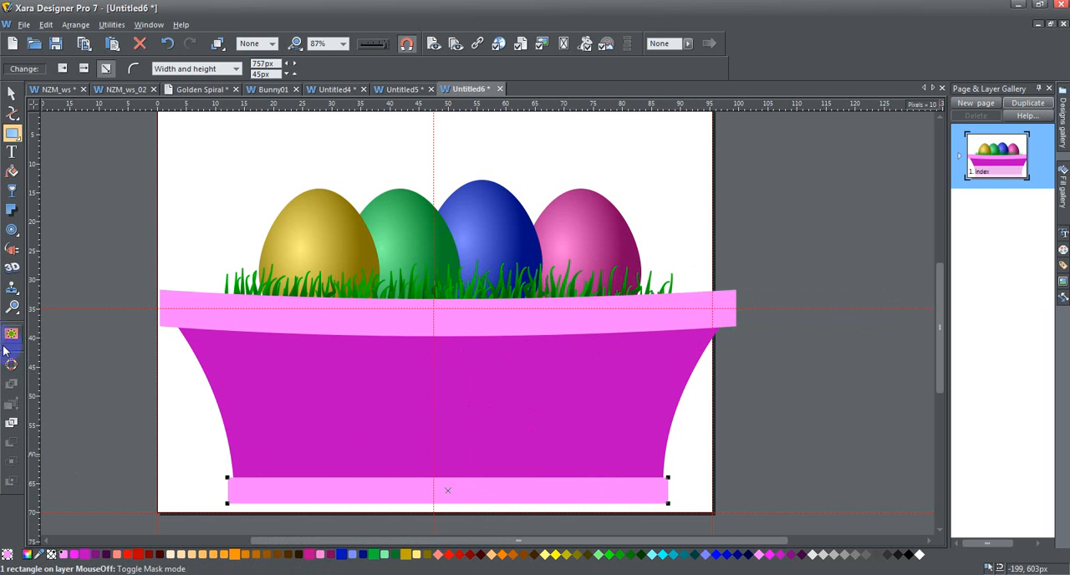
# Convert the base rectangle to an editable shape, curve its lower and upper edges slightly downward, and deselect it
pyautogui.scroll(-2, 437, 441)
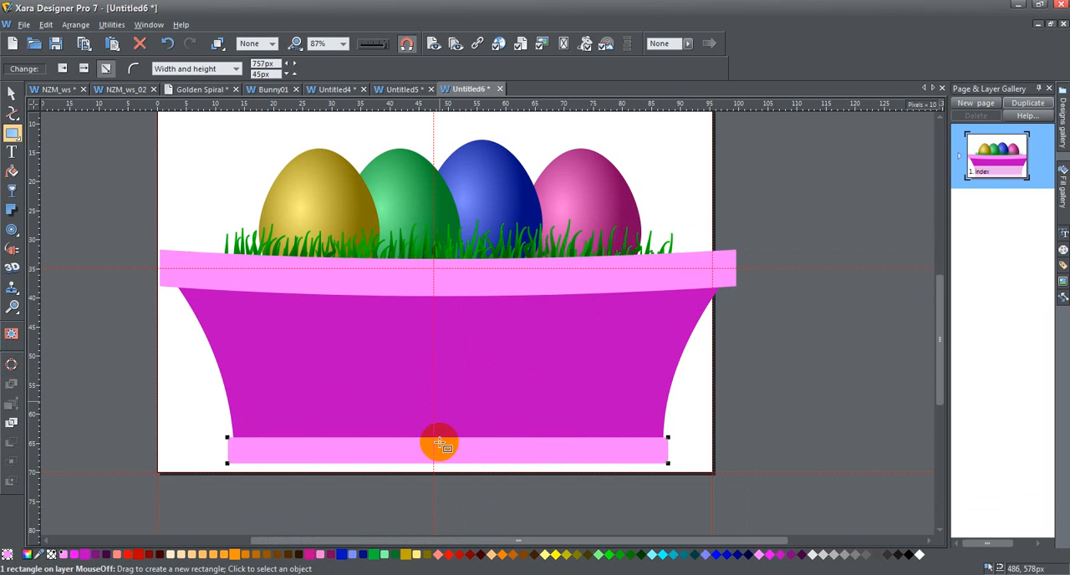
pyautogui.click(12, 364)
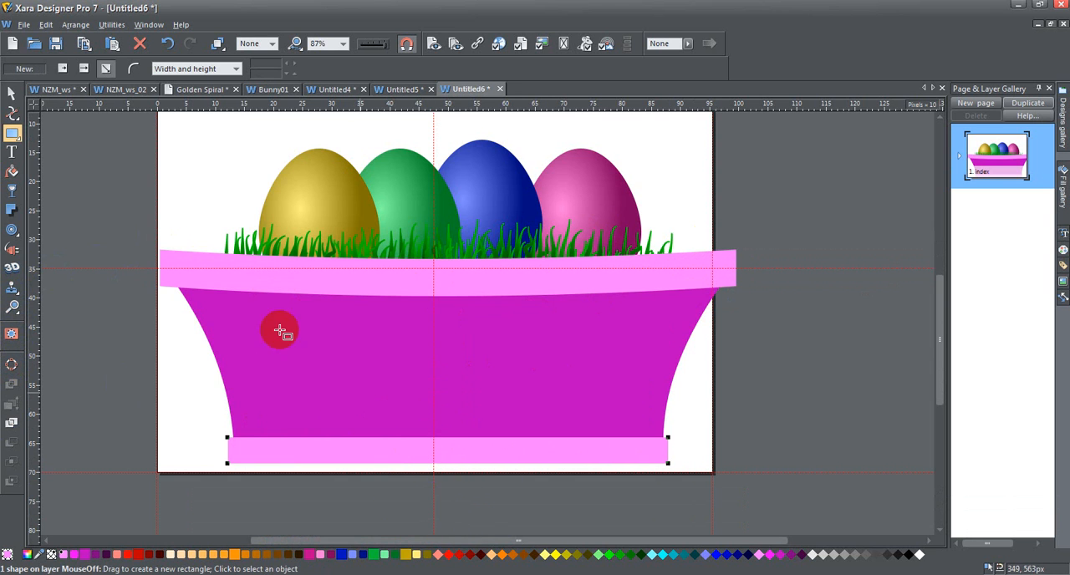
pyautogui.click(12, 113)
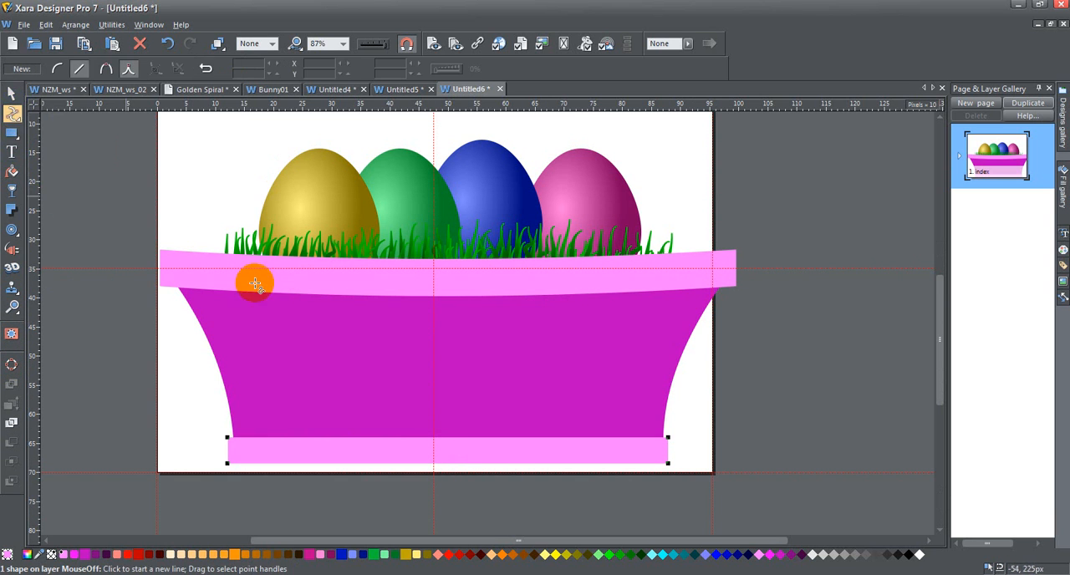
pyautogui.moveTo(432, 457); pyautogui.dragTo(435, 462)
pyautogui.moveTo(435, 435); pyautogui.dragTo(433, 443)
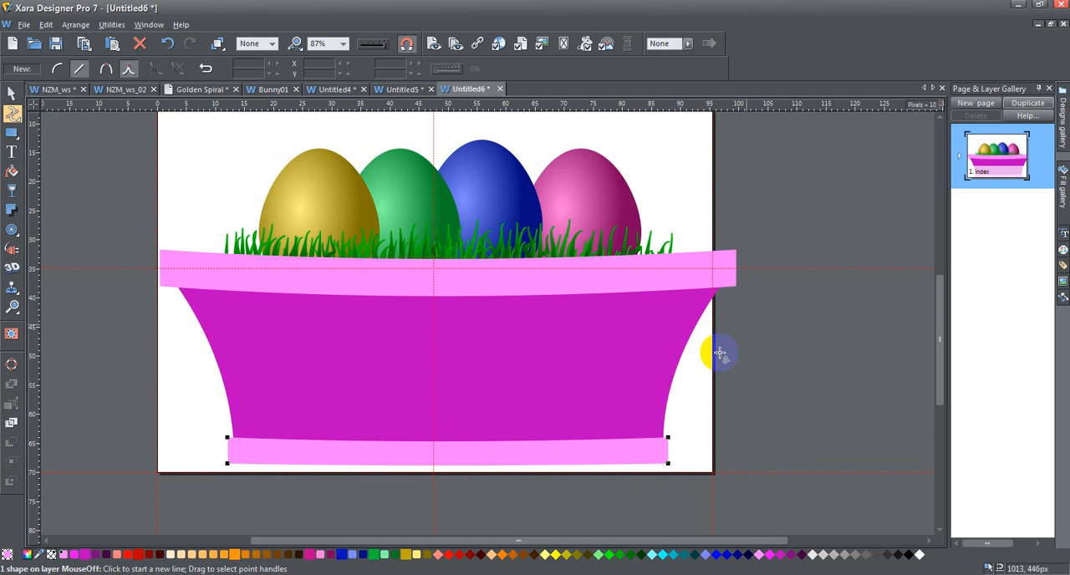
pyautogui.click(12, 93)
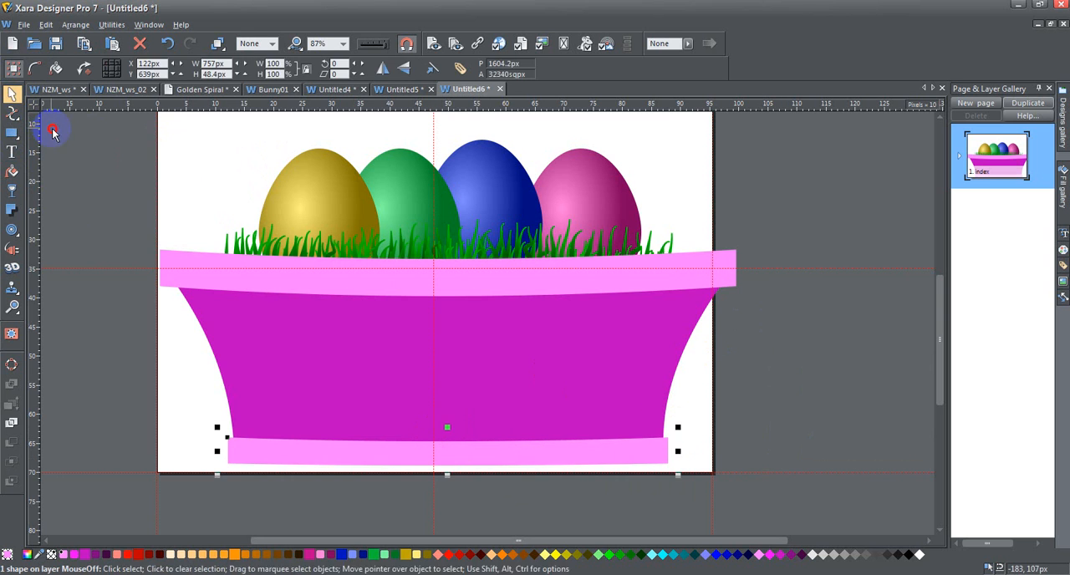
pyautogui.click(51, 131)
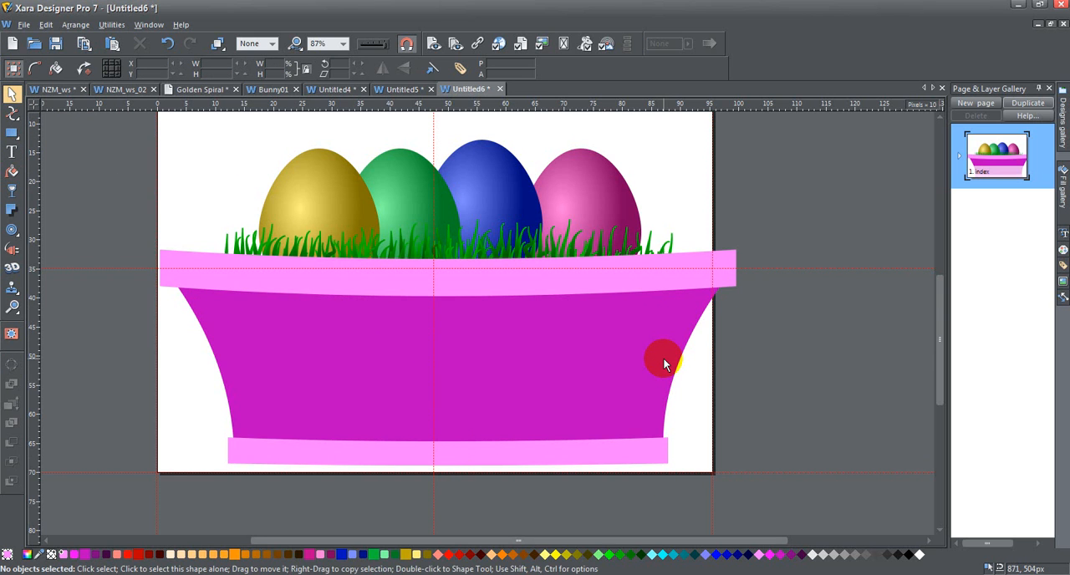
# Apply a linear gradient fill to the basket rim, running from white at its left end to light pink at its right end
pyautogui.click(301, 278)
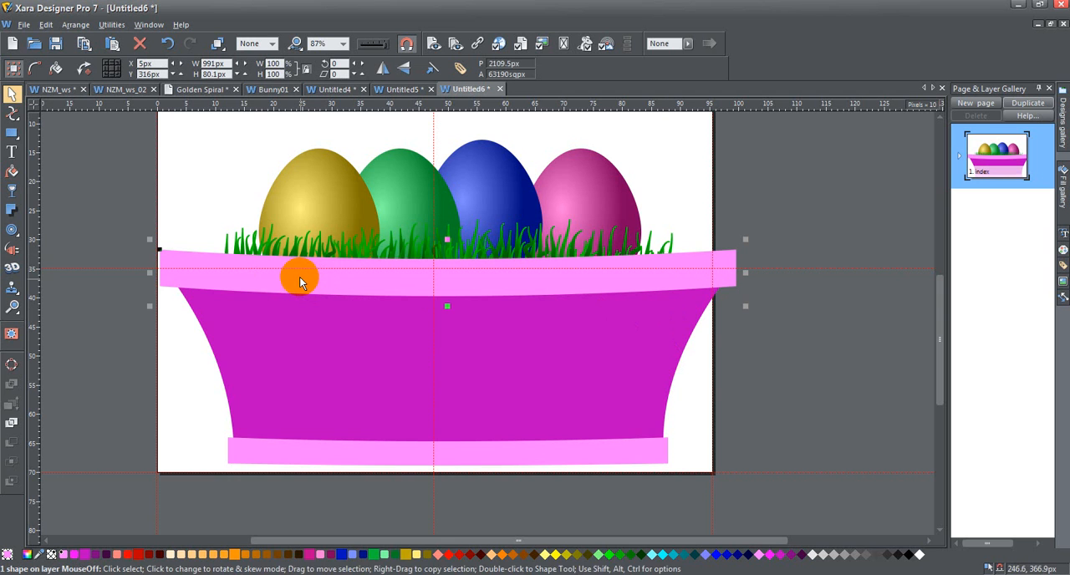
pyautogui.click(11, 172)
pyautogui.moveTo(171, 274); pyautogui.dragTo(734, 271)
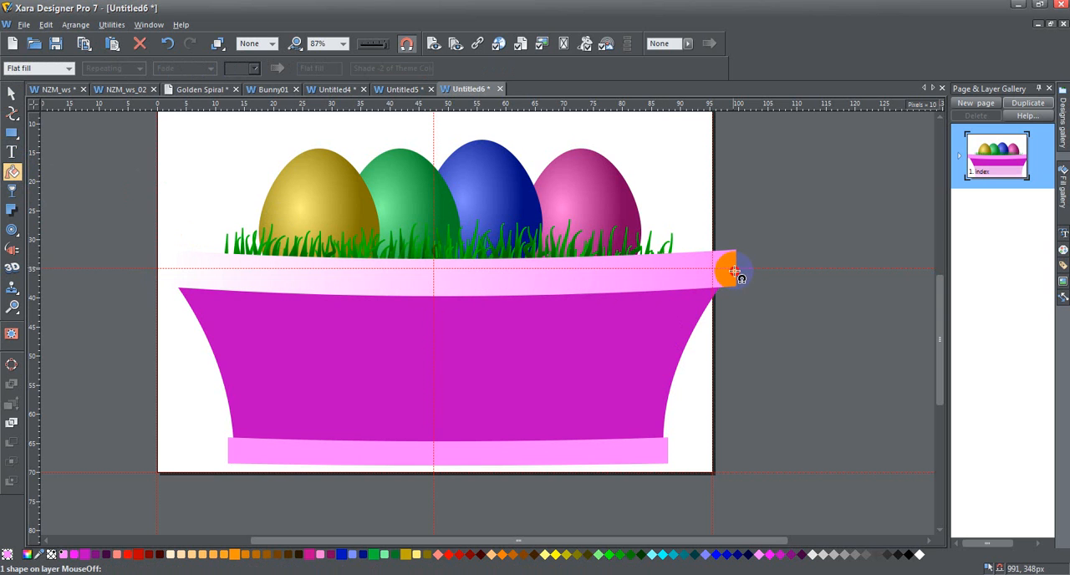
pyautogui.click(734, 274)
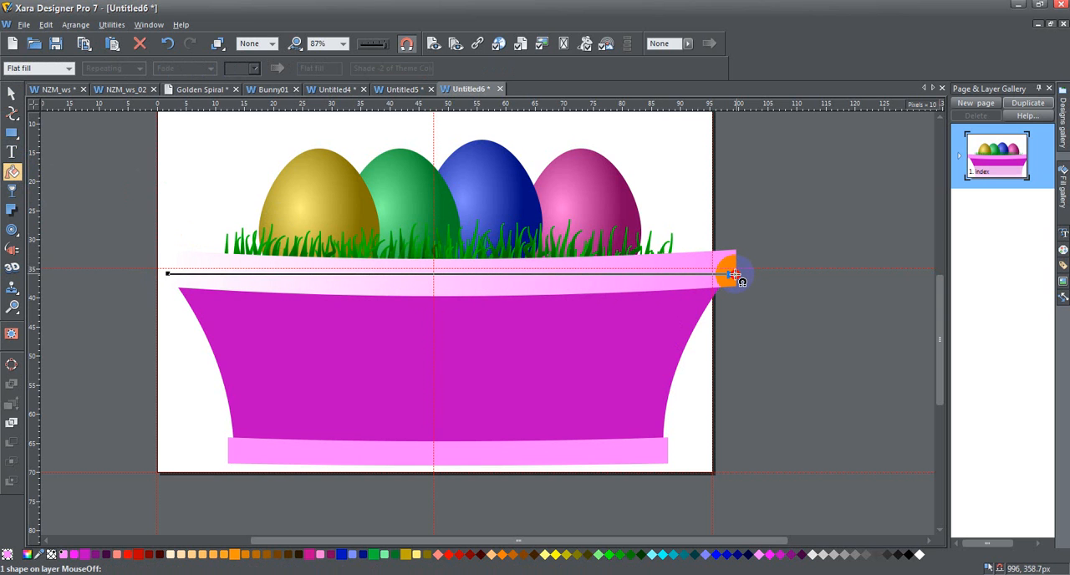
# Recolour the rim gradient's left end light pink and add a white colour stop about a fifth of the way along it
pyautogui.click(169, 274)
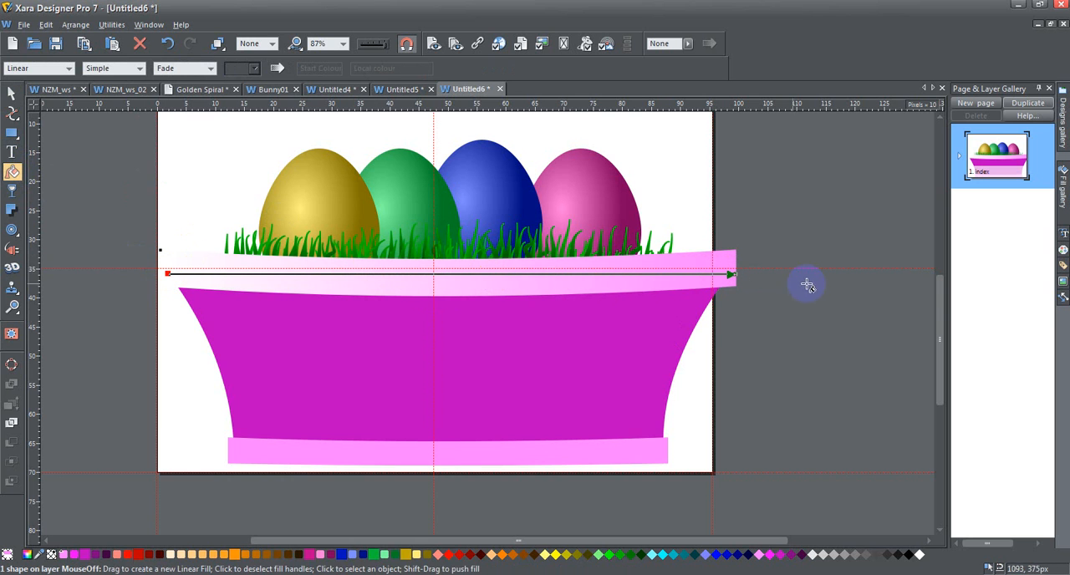
pyautogui.click(64, 556)
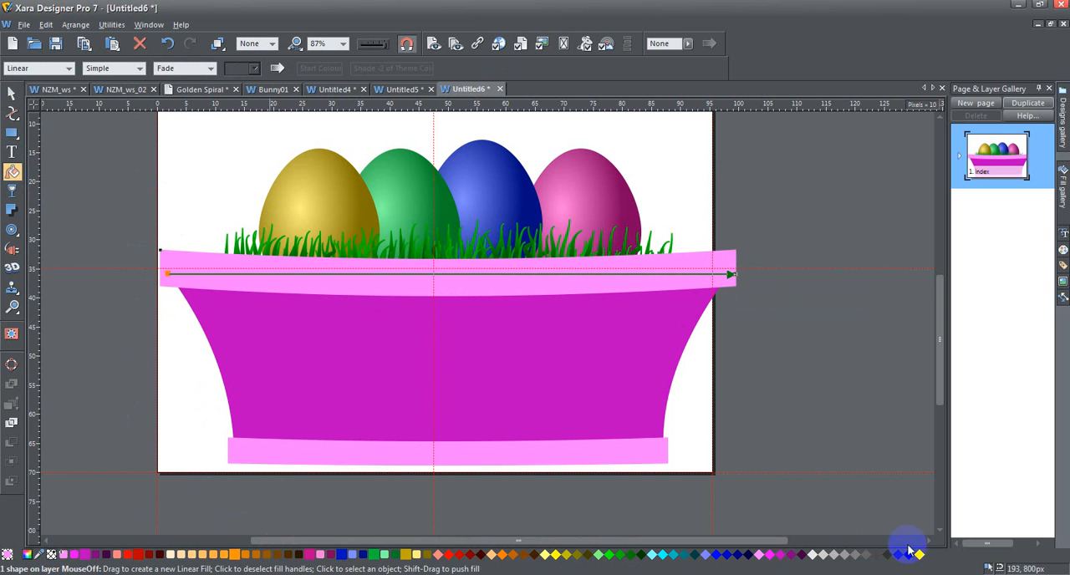
pyautogui.moveTo(919, 556); pyautogui.dragTo(291, 273)
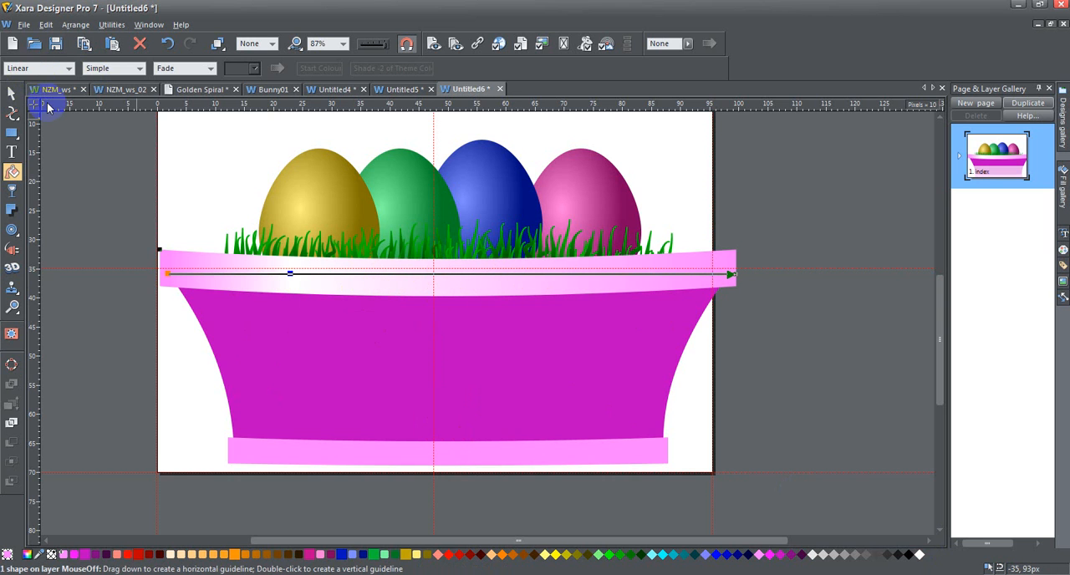
# Copy the basket rim and paste its gradient attributes onto the base strip
pyautogui.click(12, 93)
pyautogui.click(232, 256)
pyautogui.click(349, 466)
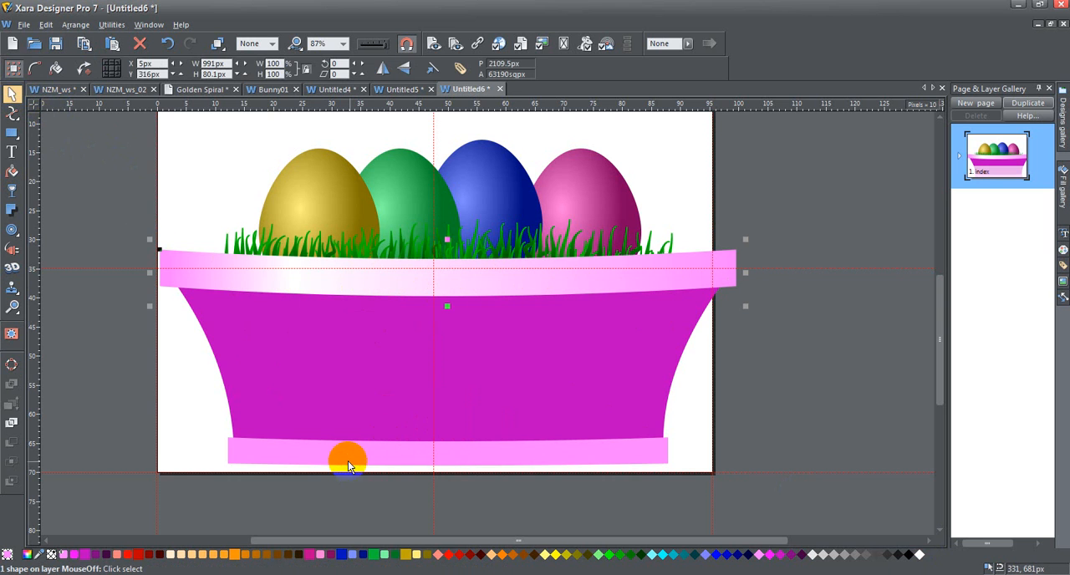
pyautogui.click(334, 451)
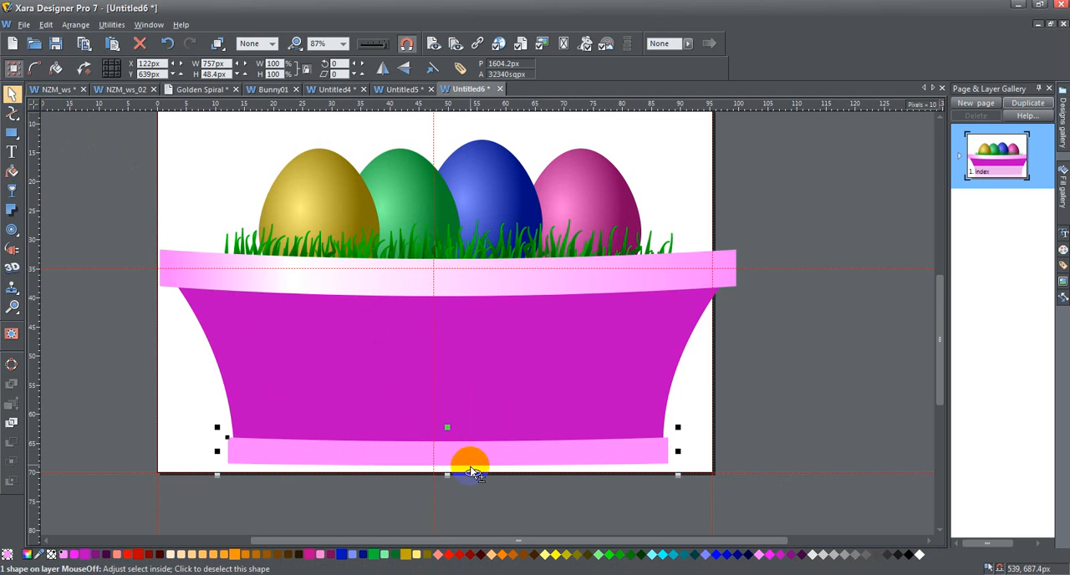
pyautogui.hotkey('ctrl', 'shift', 'a')
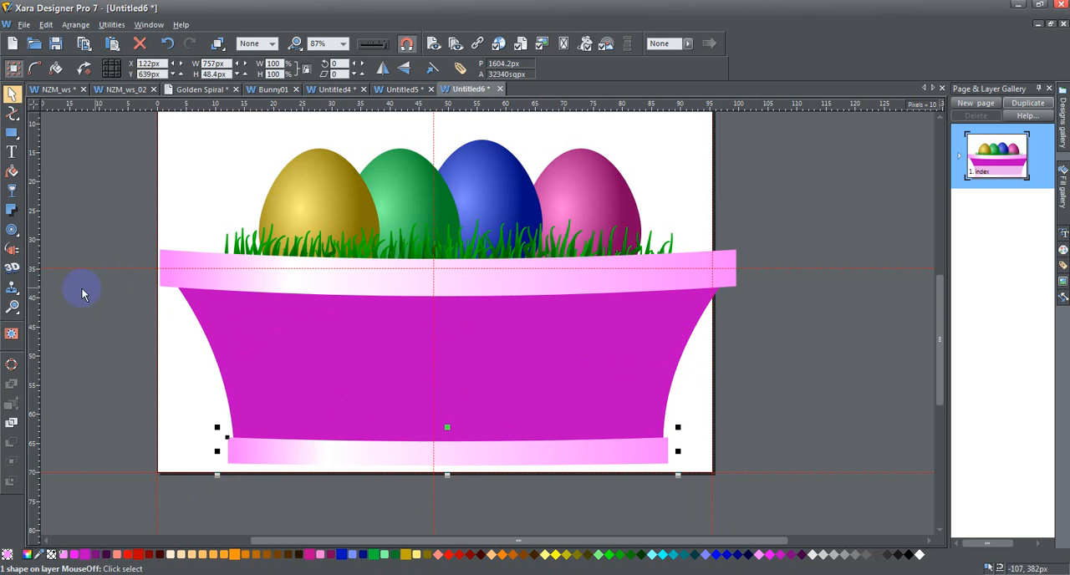
# Apply a horizontal linear gradient across the basket body and recolour its white left end to the body's magenta
pyautogui.click(323, 342)
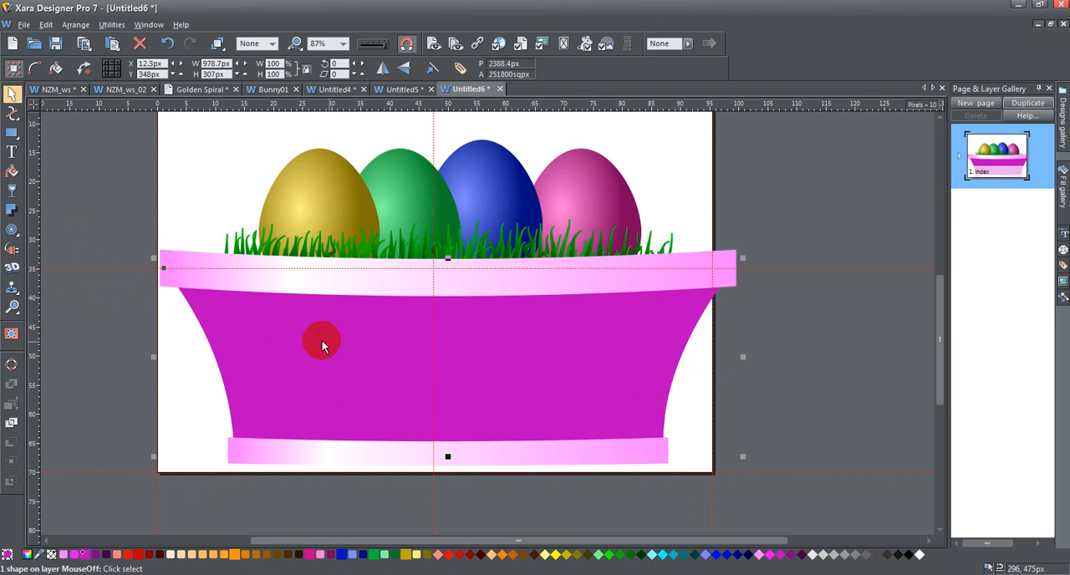
pyautogui.click(12, 172)
pyautogui.moveTo(223, 370); pyautogui.dragTo(668, 368)
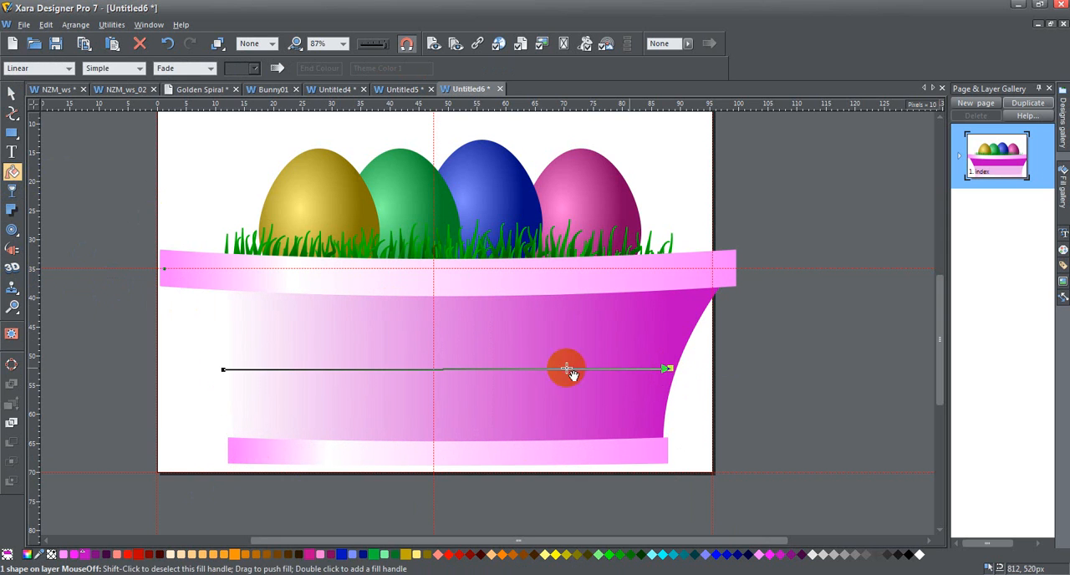
pyautogui.click(223, 370)
pyautogui.click(74, 555)
# Add a bright magenta highlight stop near the left of the body's gradient and make its right end dark purple
pyautogui.click(402, 387)
pyautogui.click(657, 353)
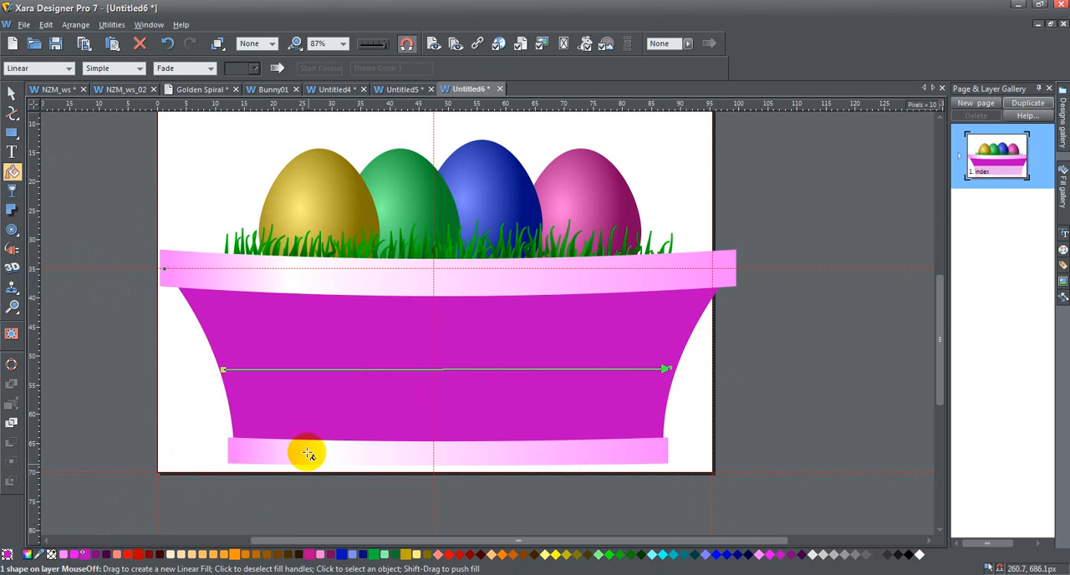
pyautogui.moveTo(80, 555); pyautogui.dragTo(287, 372)
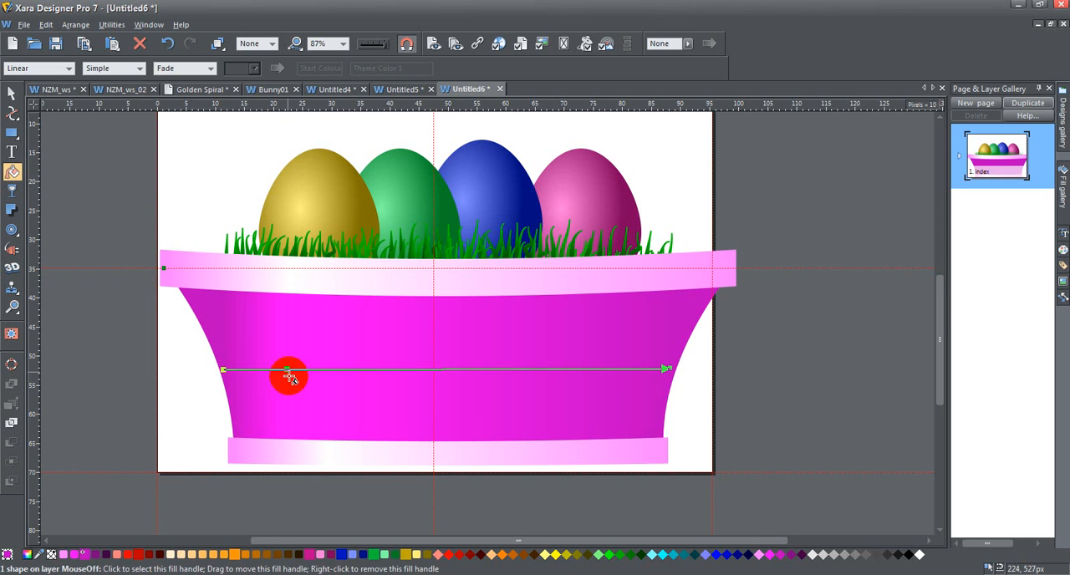
pyautogui.moveTo(102, 559); pyautogui.dragTo(673, 369)
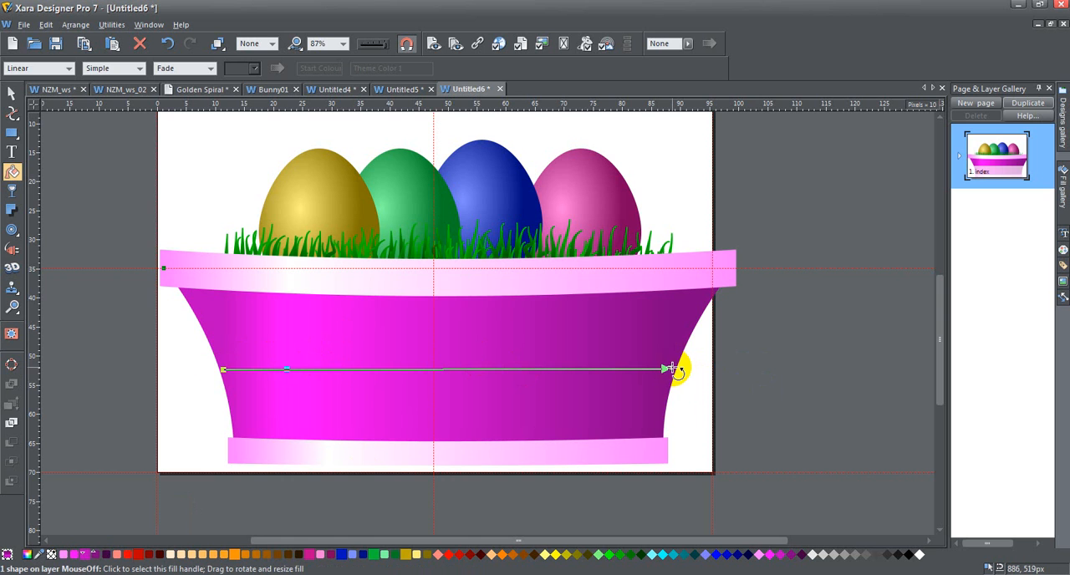
# Tilt the body's gradient by raising its right end and lowering its left end, and shift the highlight stop slightly left
pyautogui.moveTo(673, 369)
pyautogui.mouseDown()
pyautogui.moveTo(652, 312)
pyautogui.moveTo(686, 289)
pyautogui.moveTo(690, 298)
pyautogui.mouseUp()
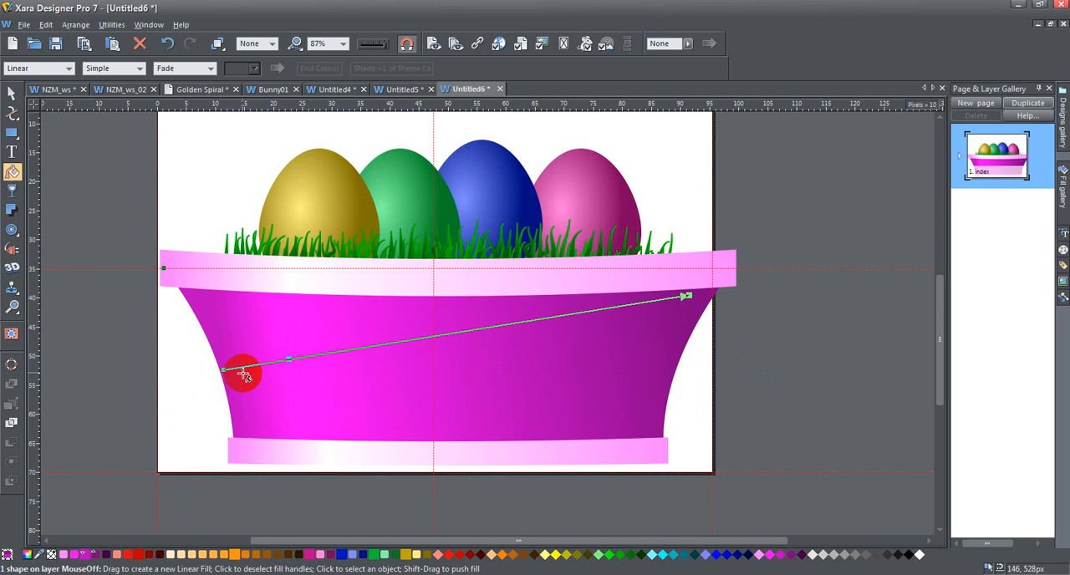
pyautogui.moveTo(226, 373)
pyautogui.mouseDown()
pyautogui.moveTo(232, 398)
pyautogui.moveTo(225, 391)
pyautogui.mouseUp()
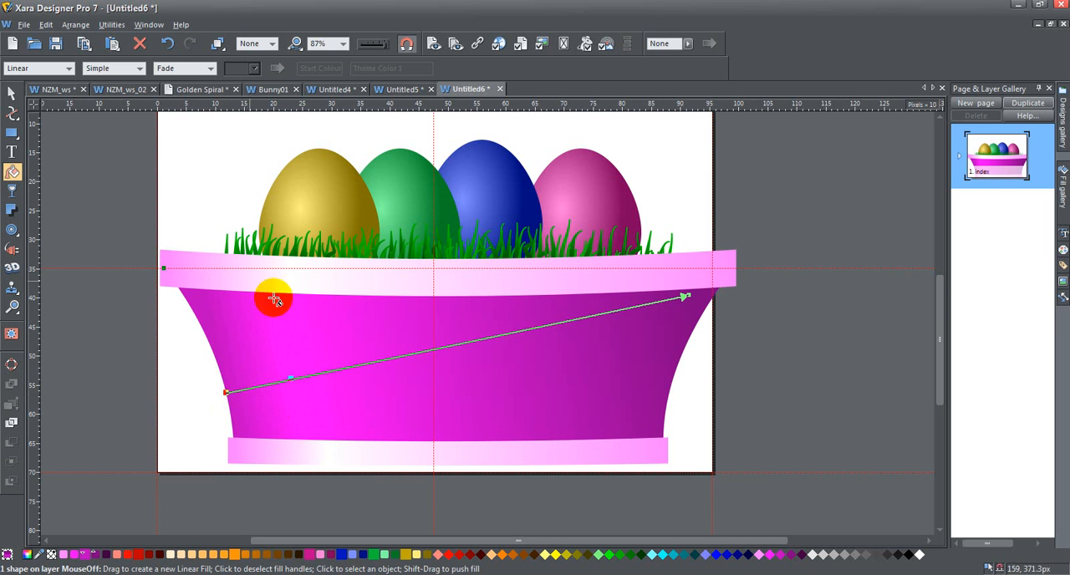
pyautogui.doubleClick(291, 381)
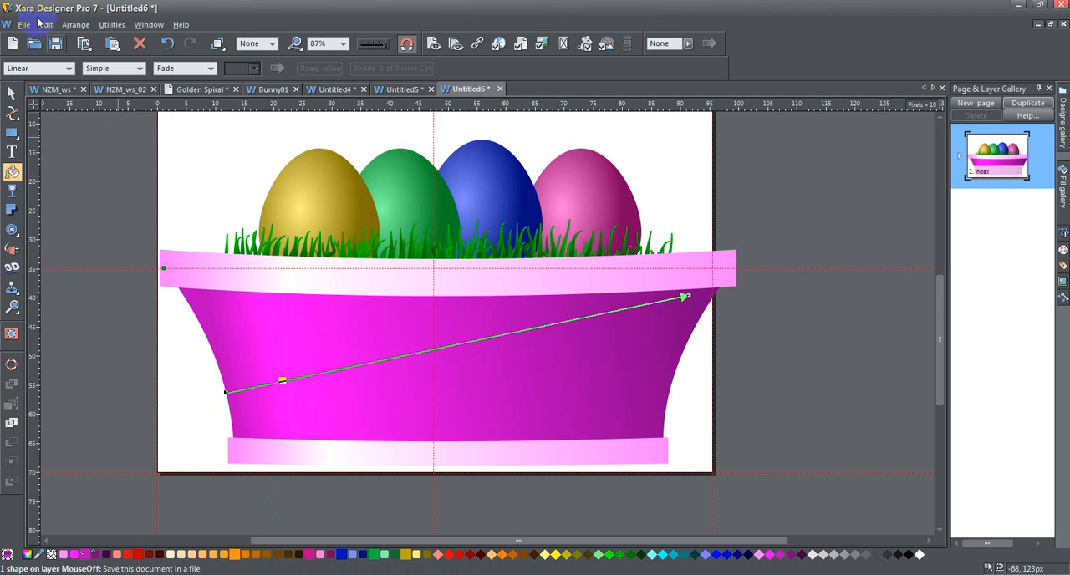
pyautogui.click(12, 93)
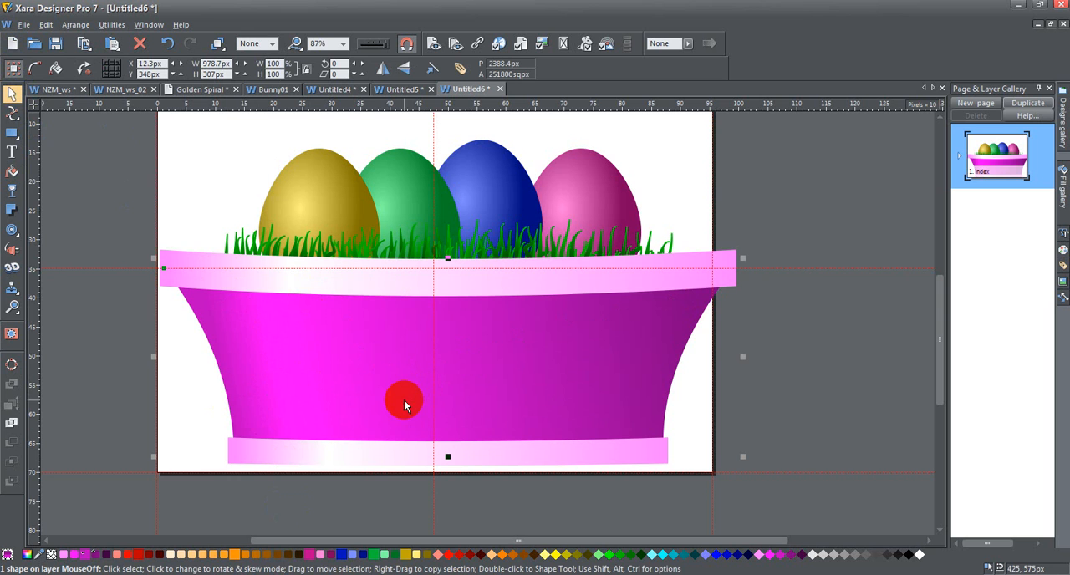
# Move the white highlight stops in the base and rim gradients slightly left to align with the body's highlight, and deselect everything
pyautogui.click(311, 454)
pyautogui.click(11, 170)
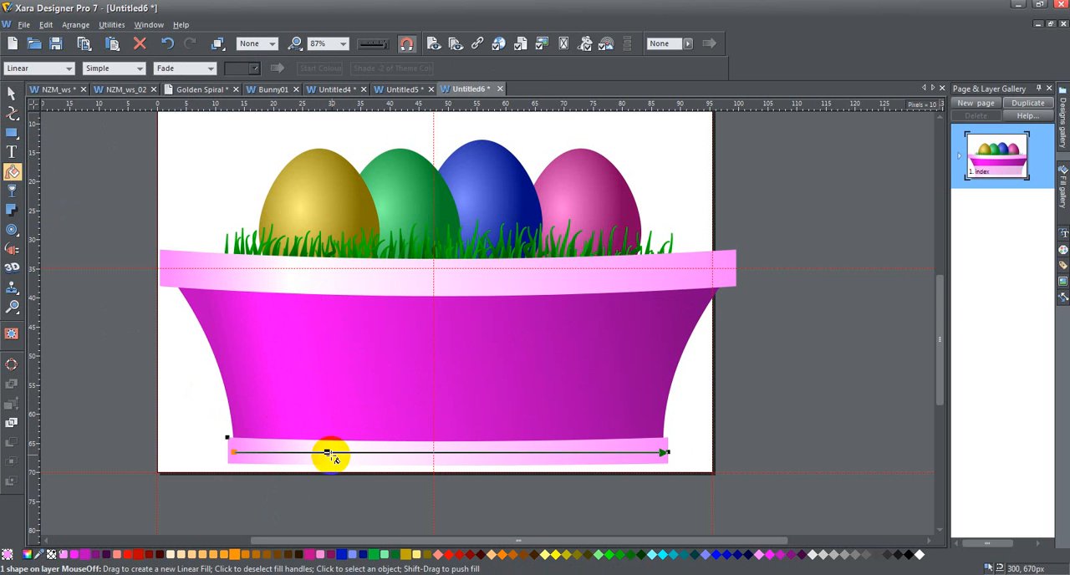
pyautogui.moveTo(326, 452); pyautogui.dragTo(304, 452)
pyautogui.click(279, 276)
pyautogui.moveTo(291, 274); pyautogui.dragTo(265, 274)
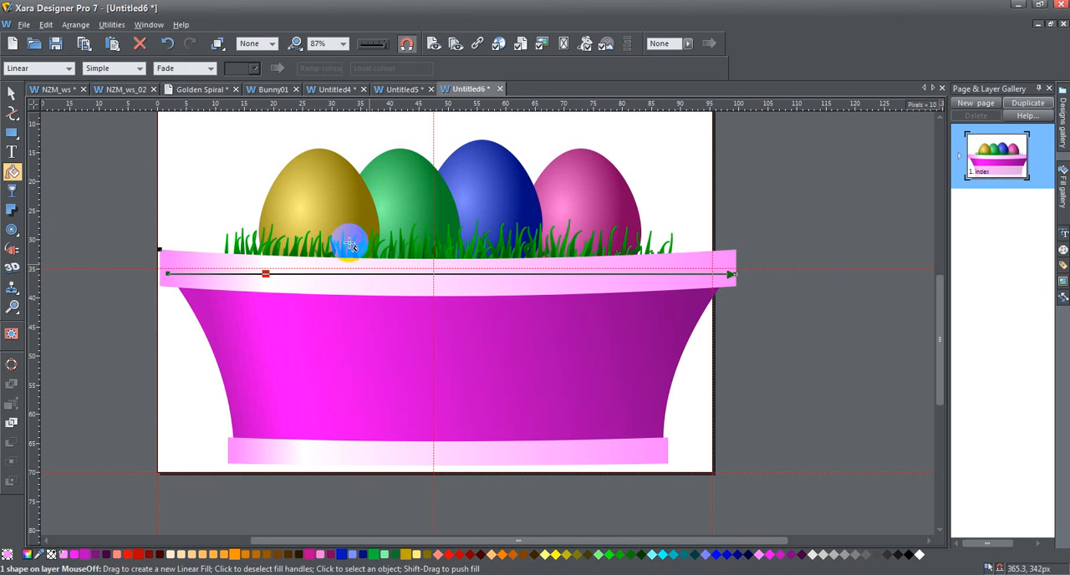
pyautogui.click(12, 93)
pyautogui.click(66, 148)
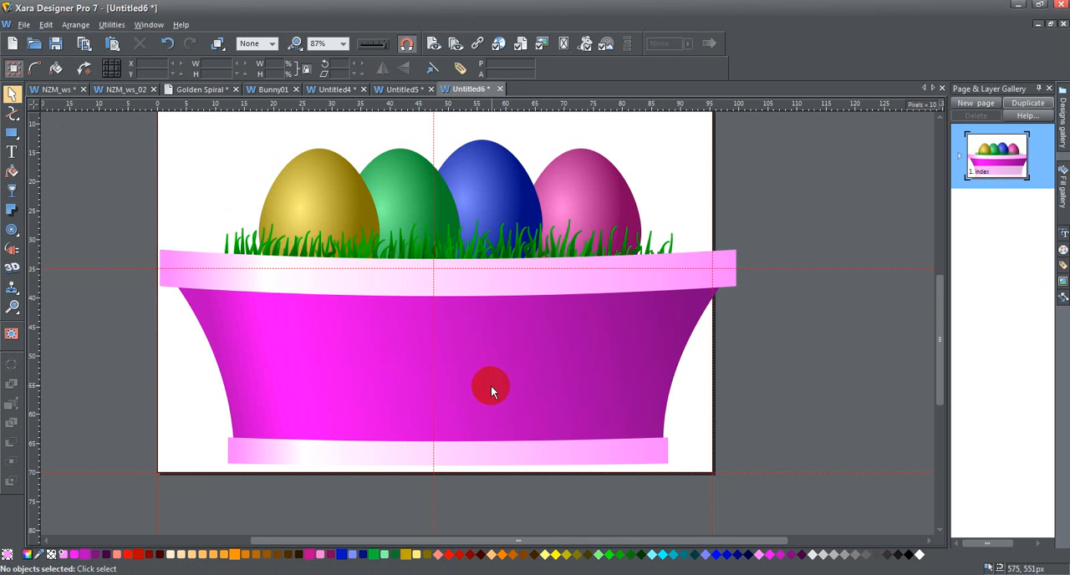